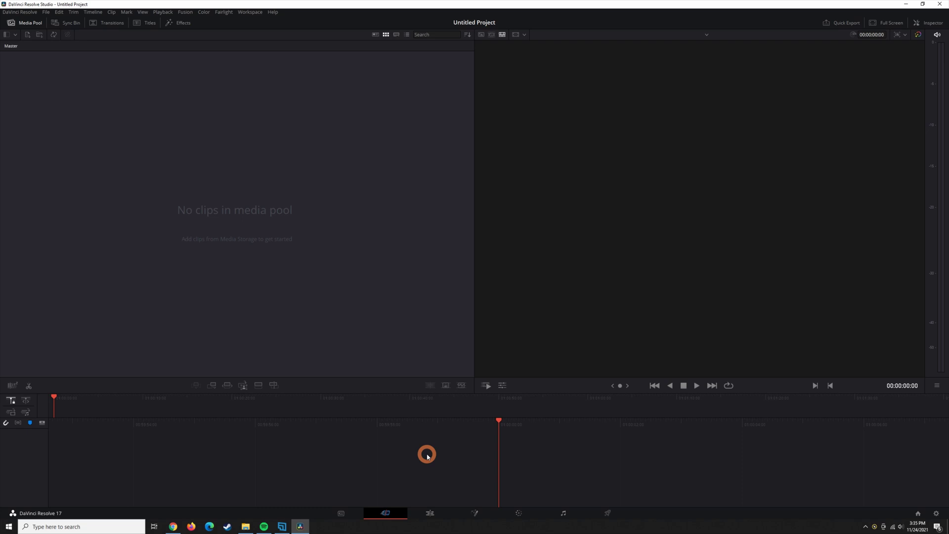
Step: Open Project Settings showing the 3840 x 2160 timeline, then bring the Chrome aspect ratio cheat sheet forward
key("shift+9")
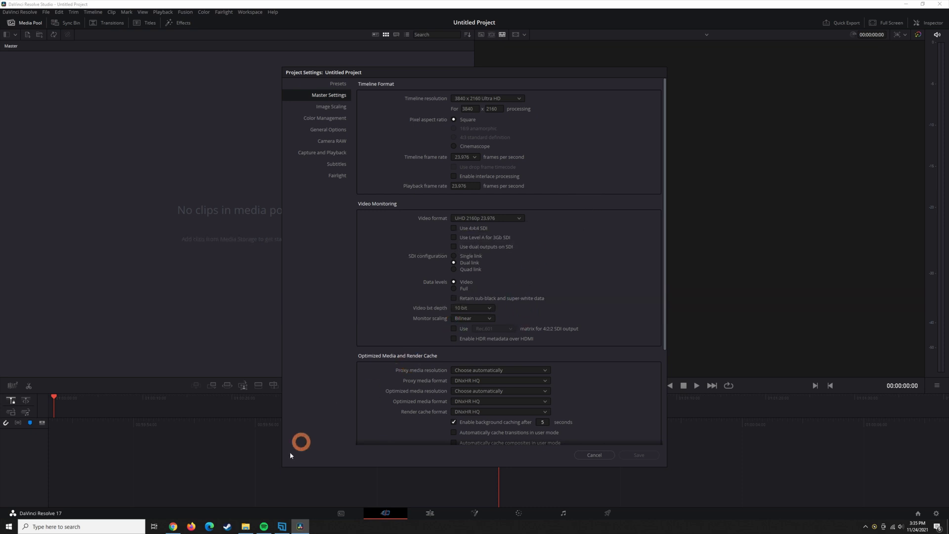
left_click(173, 525)
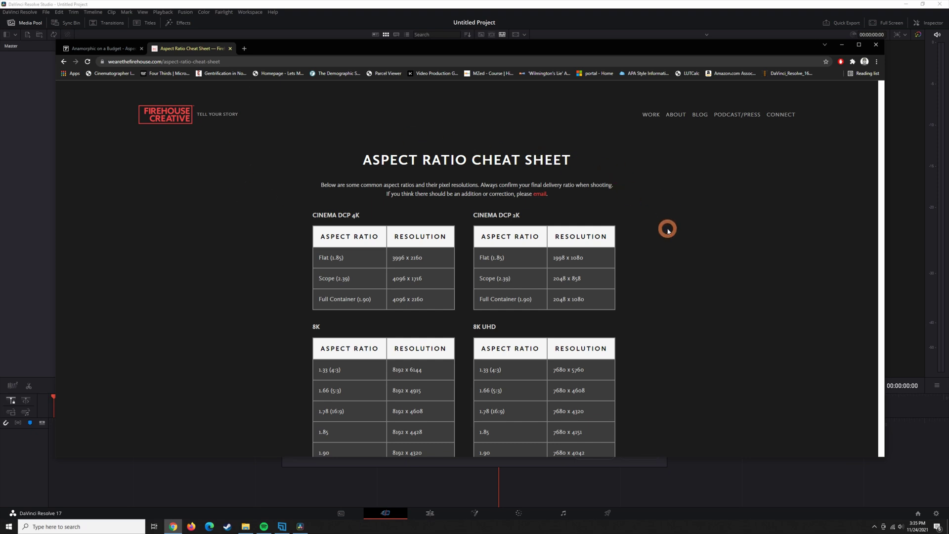
Step: Find and highlight the Cinema DCP 4K Scope (2.39) 4096 x 1716 entry on the cheat sheet
scroll(720, 277, "down", 2)
scroll(720, 277, "up", 1)
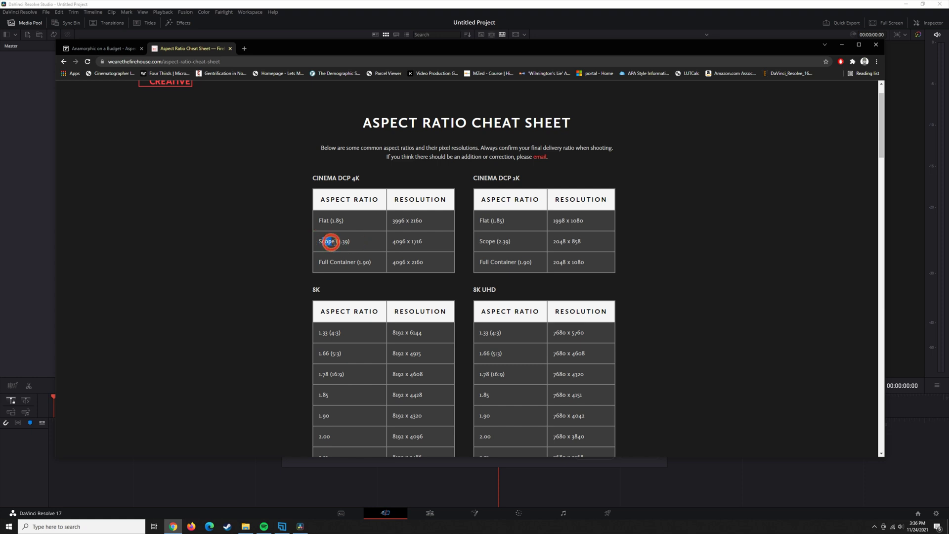
left_click_drag(329, 241, 400, 250)
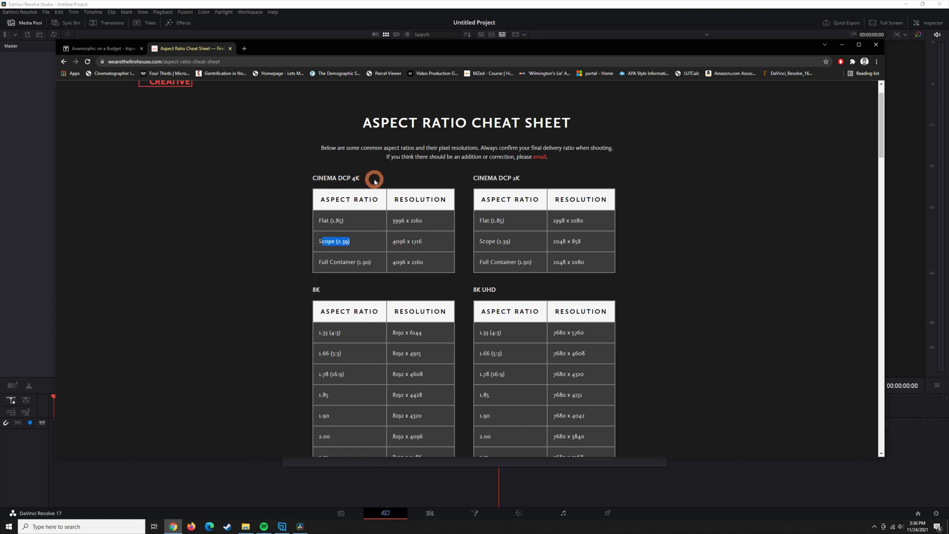
left_click(404, 242)
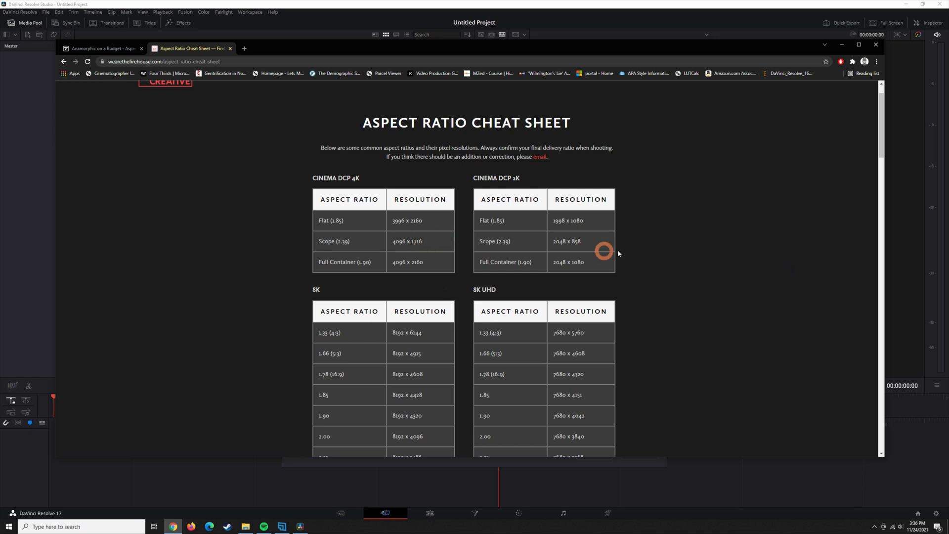
scroll(684, 270, "down", 15)
scroll(684, 269, "up", 15)
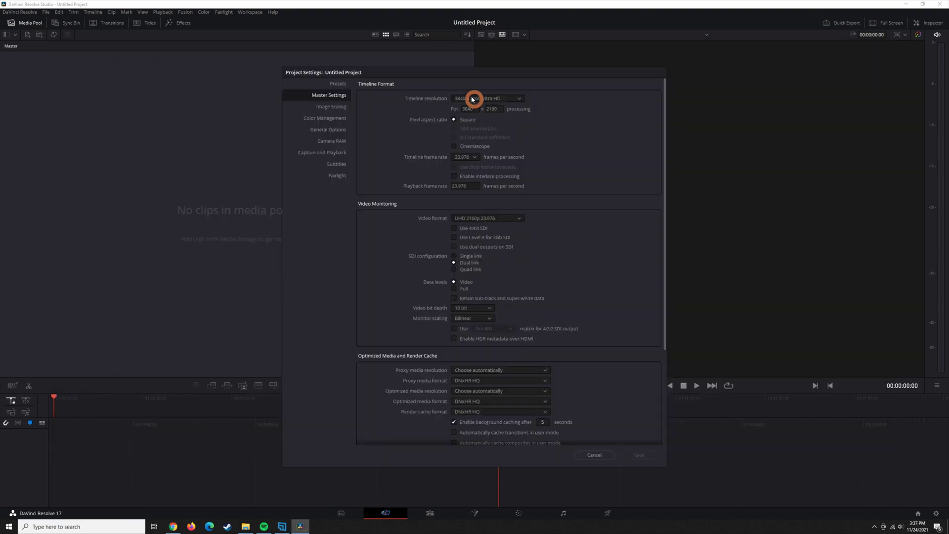
Step: Set the timeline resolution to custom 4096 x 1716 and save the project settings
left_click(483, 102)
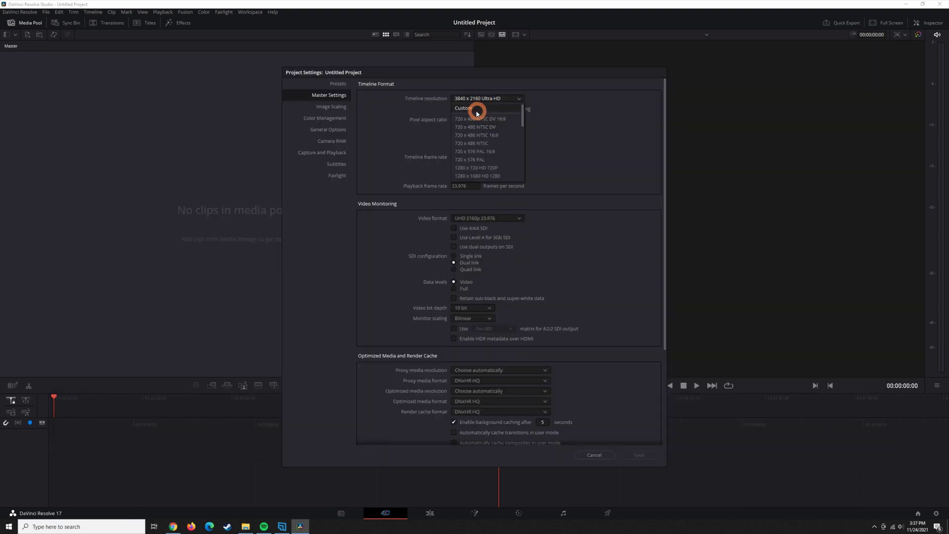
left_click(476, 110)
double_click(470, 108)
type("4096")
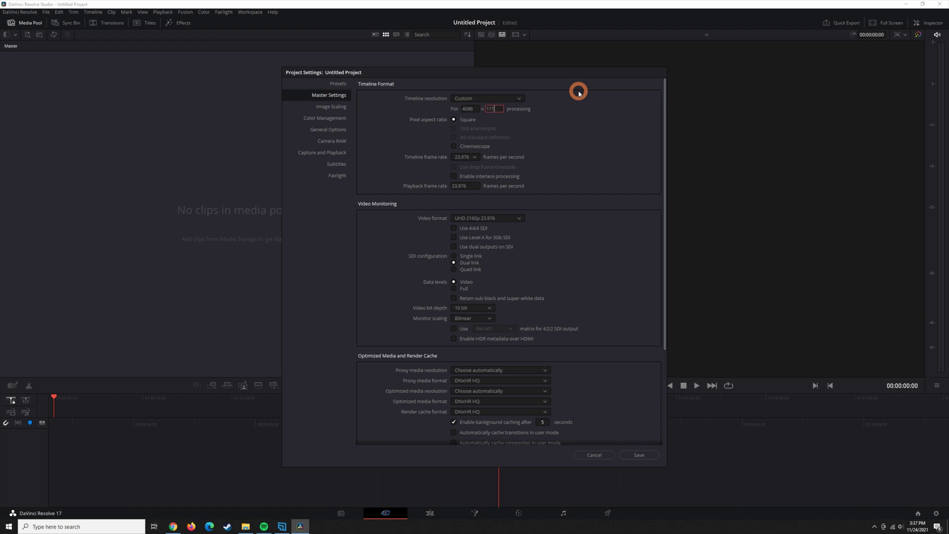
left_click(638, 455)
Step: Reopen Project Settings to confirm 4096 x 1716, then close them and go to the Media page
key("shift+9")
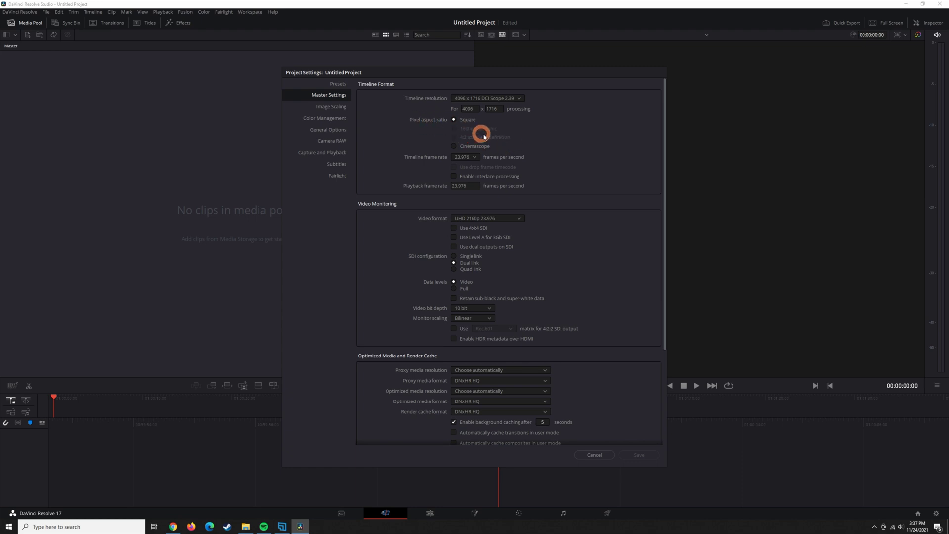
key("Escape")
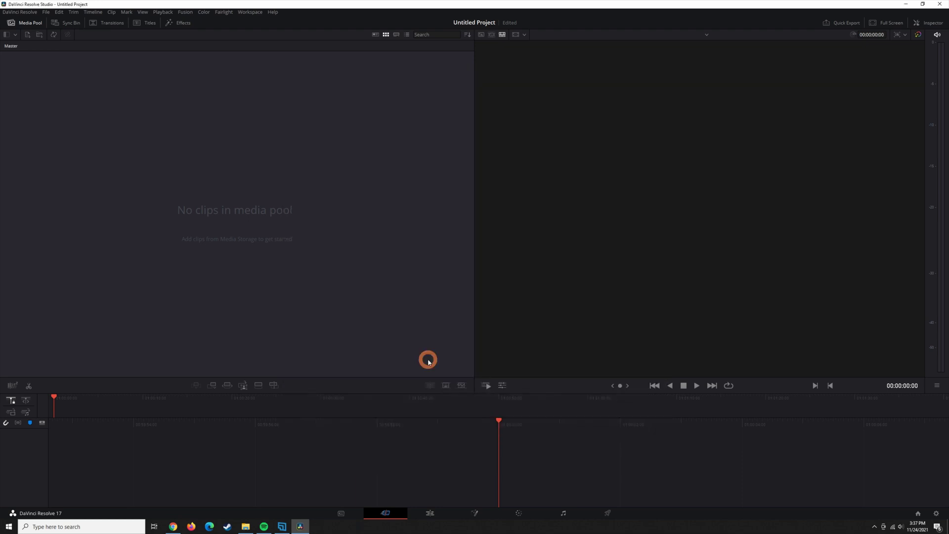
key("shift+2")
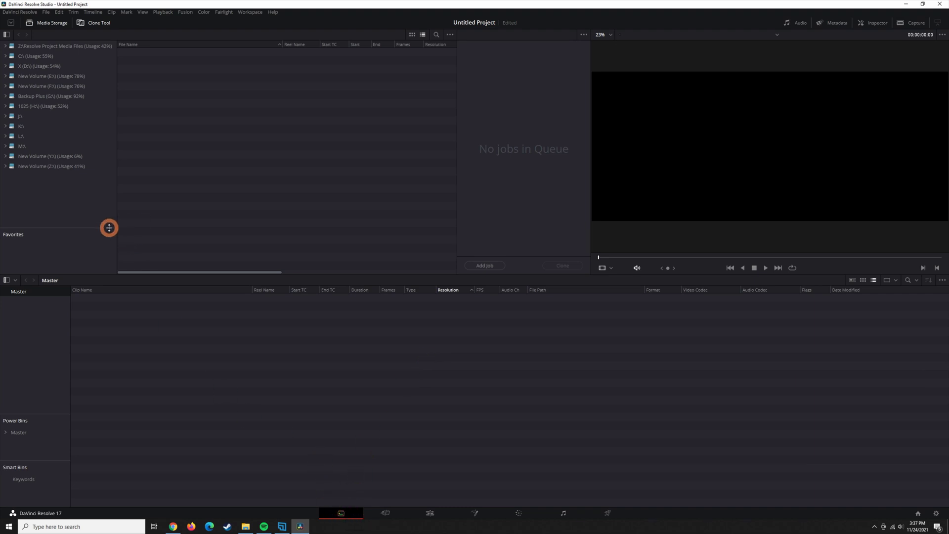
Step: Import the CPA ANAMORPHIC FOOTAGE clips from drive H: into the Master bin, keeping the project frame rate
left_click(38, 106)
left_click(37, 116)
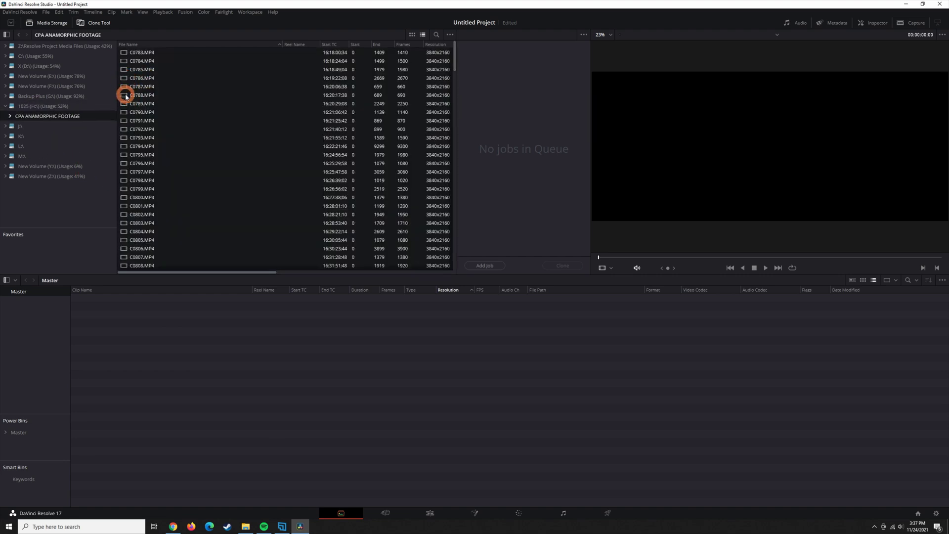
left_click(124, 94)
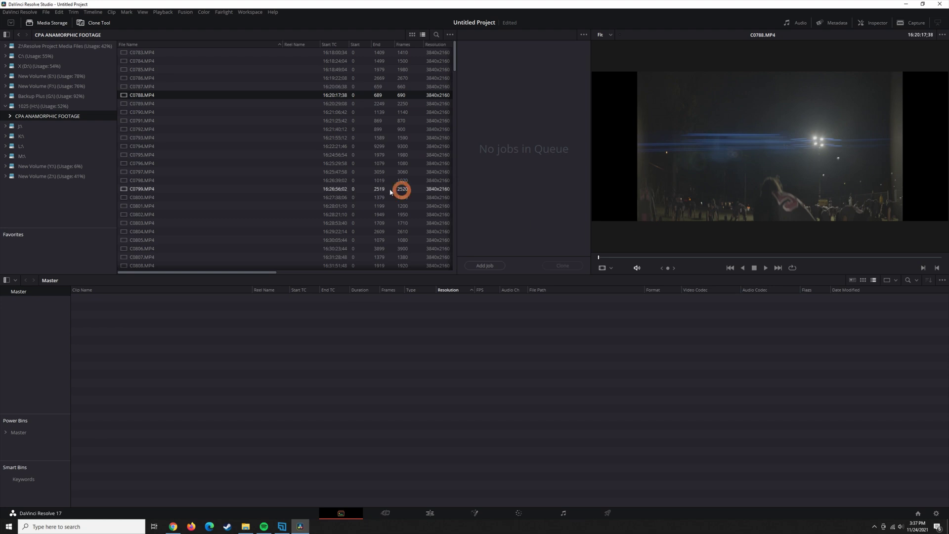
left_click_drag(458, 219, 296, 209)
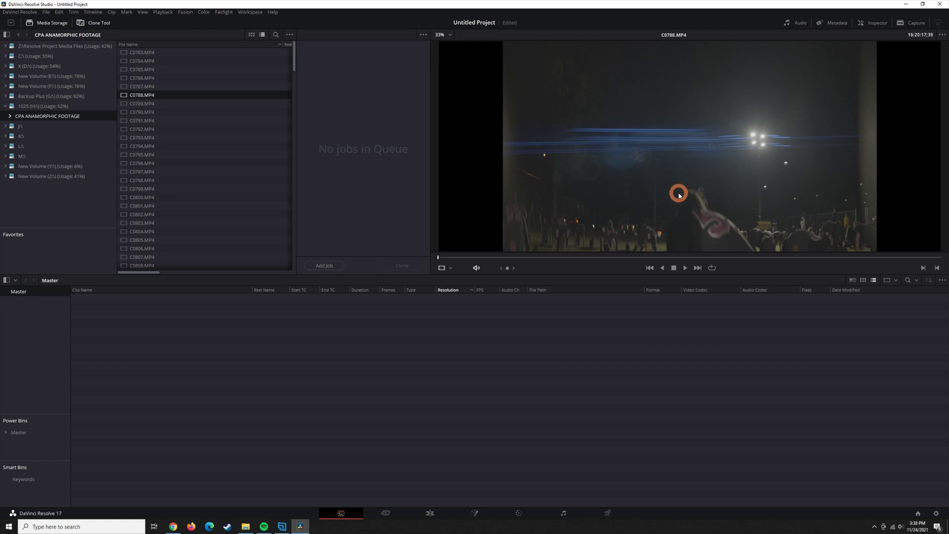
left_click_drag(129, 126, 89, 428)
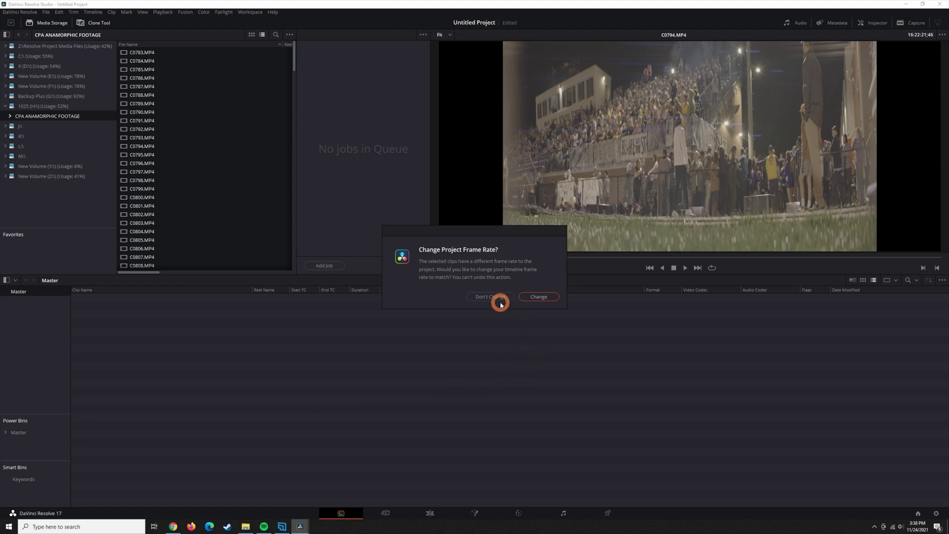
left_click(494, 297)
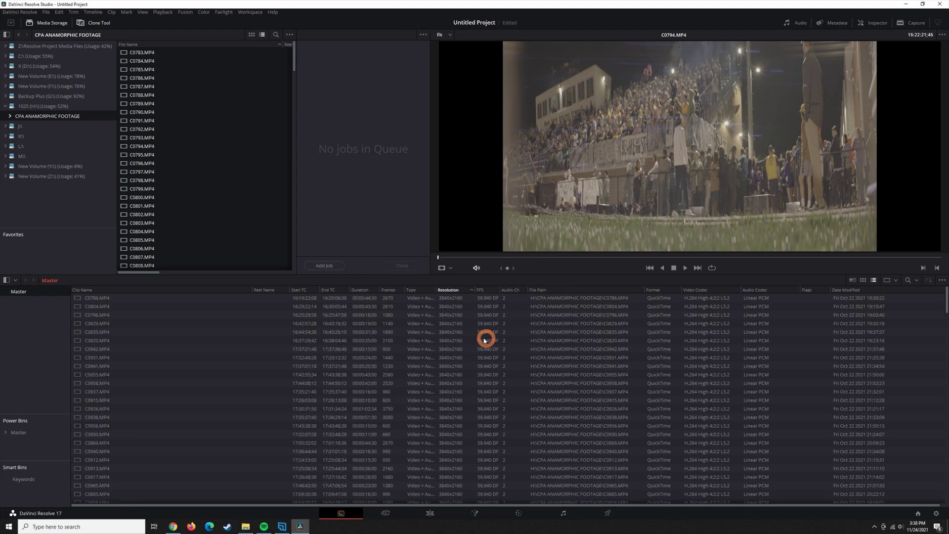
Step: Select the clips from C0786.MP4 through C0820.MP4 in the media pool
left_click(480, 299)
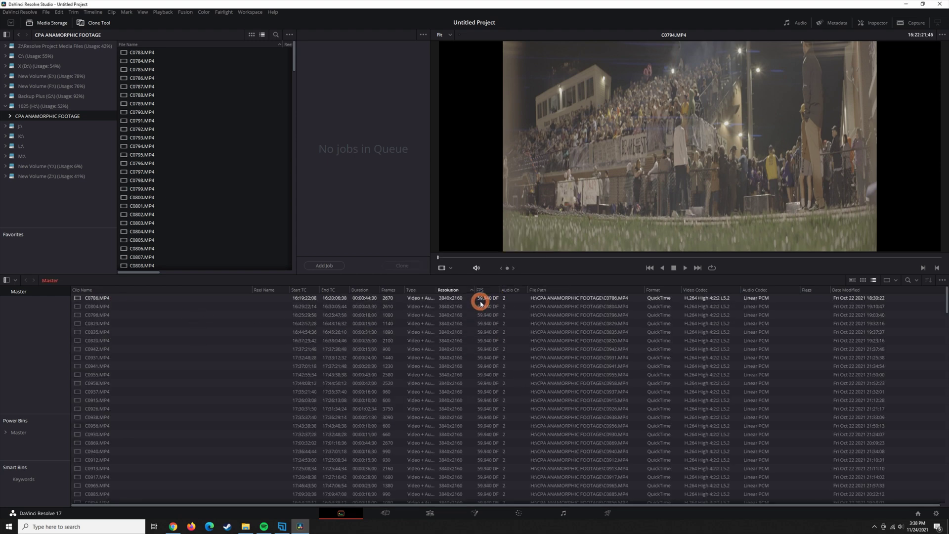
left_click(376, 340)
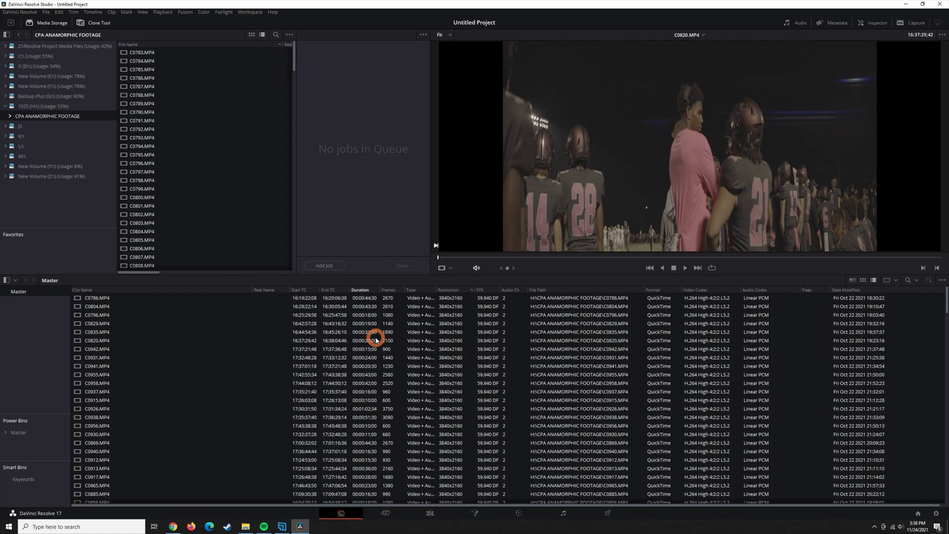
key("ctrl+shift+a")
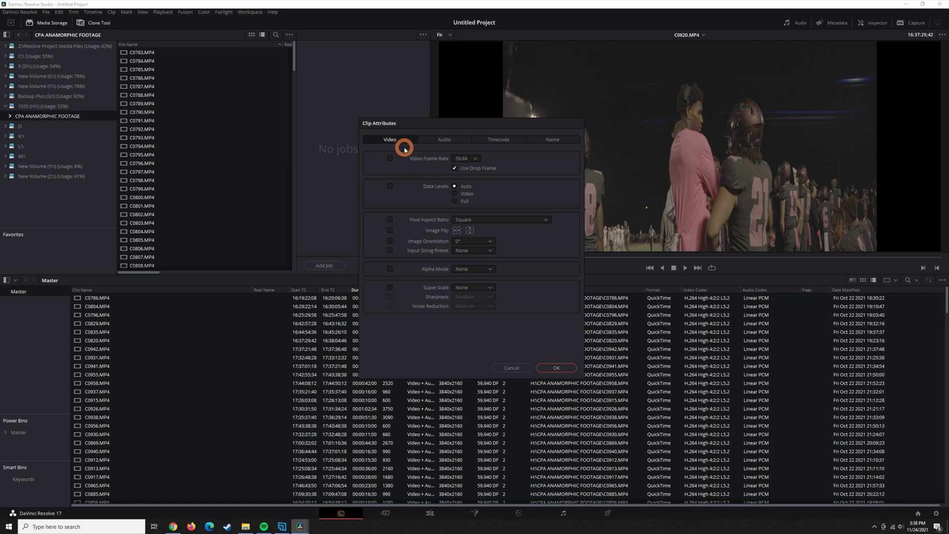
left_click(514, 368)
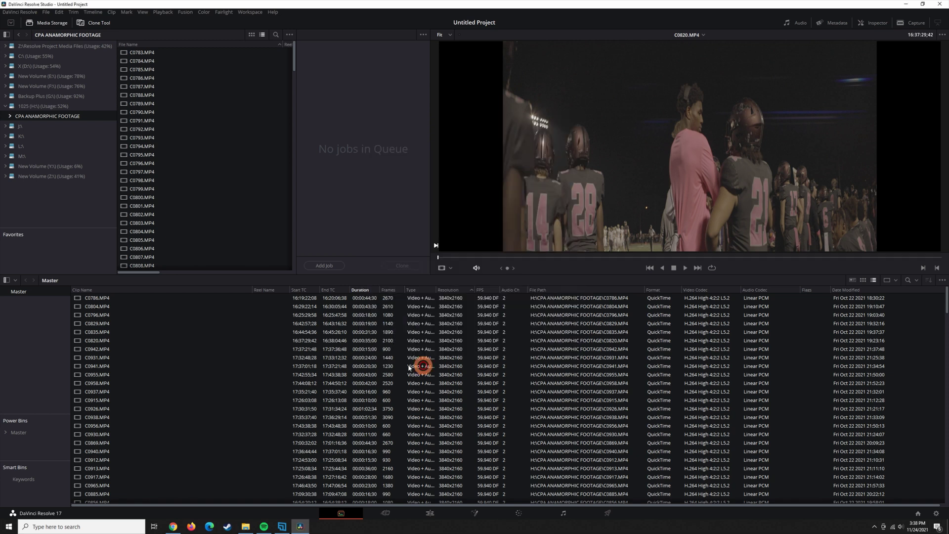
Step: Set the selected clips' attributes to 23.976 fps and a 1.8 pixel aspect ratio
right_click(90, 368)
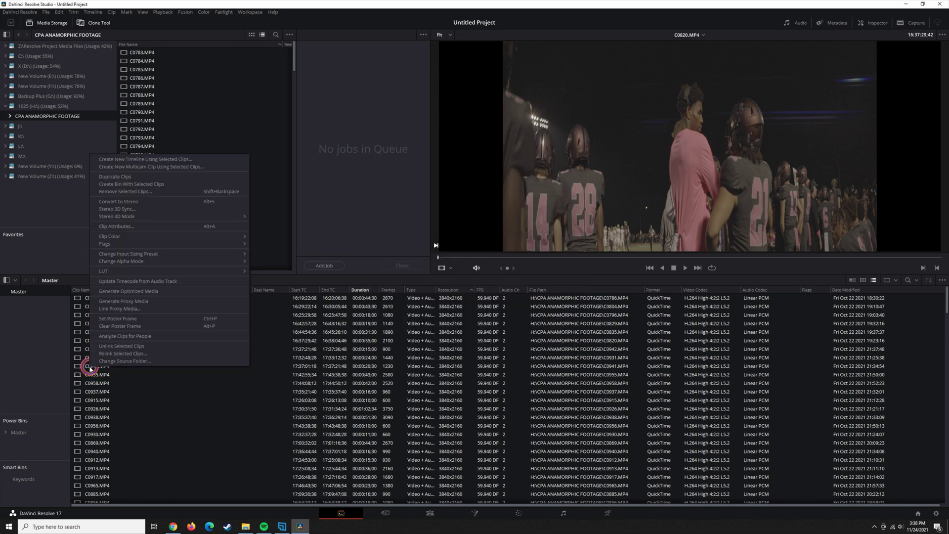
left_click(111, 226)
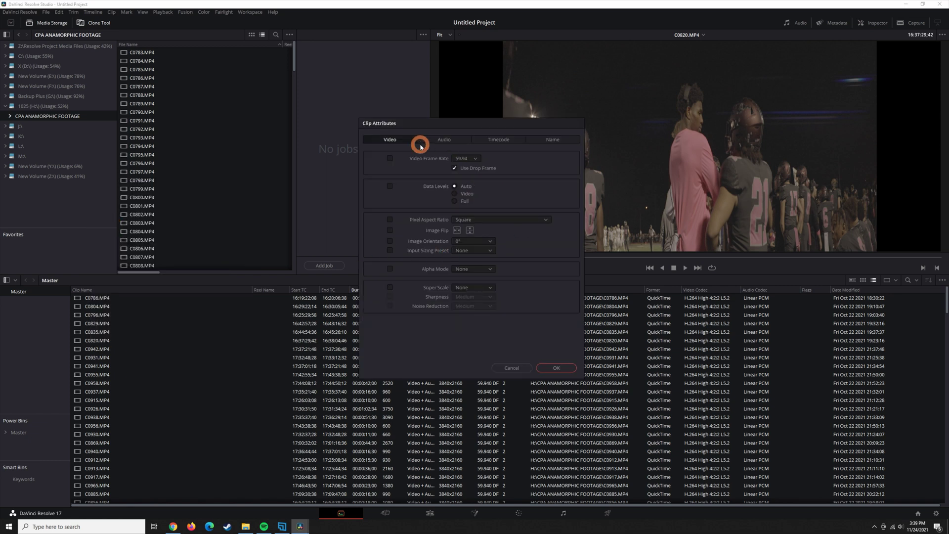
left_click(472, 159)
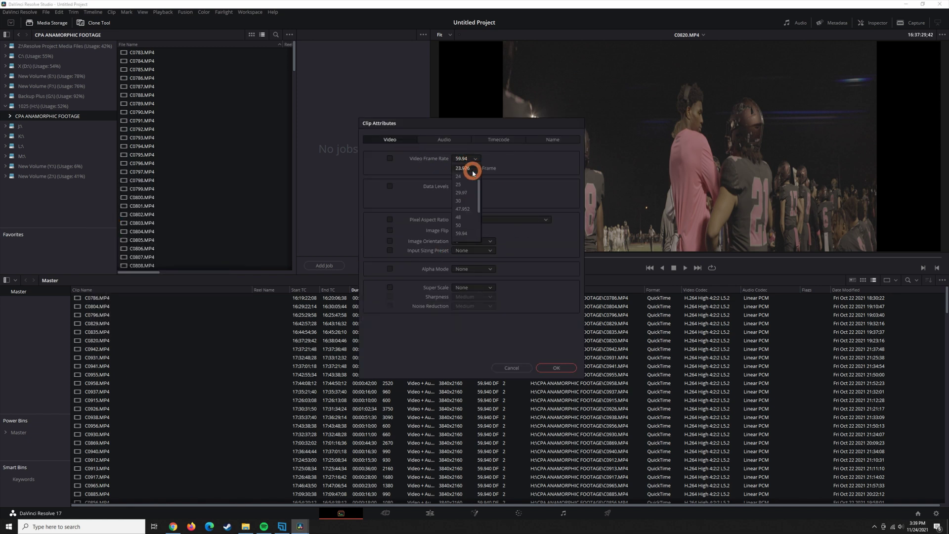
left_click(469, 164)
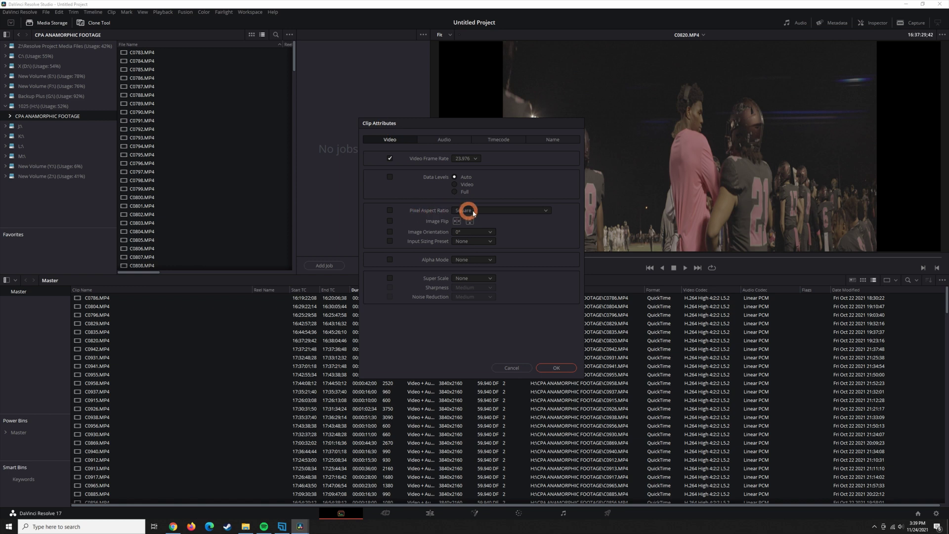
left_click(514, 211)
scroll(507, 236, "up", 3)
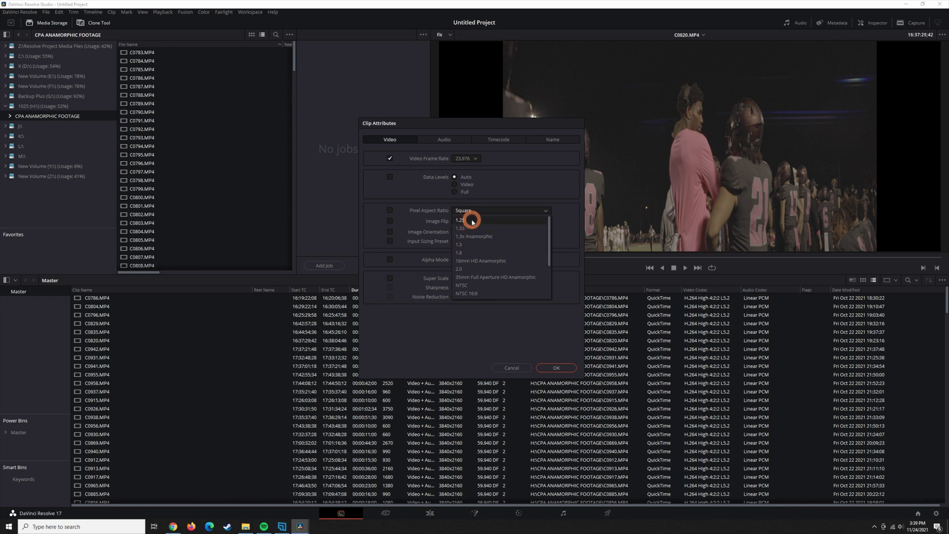
left_click(459, 252)
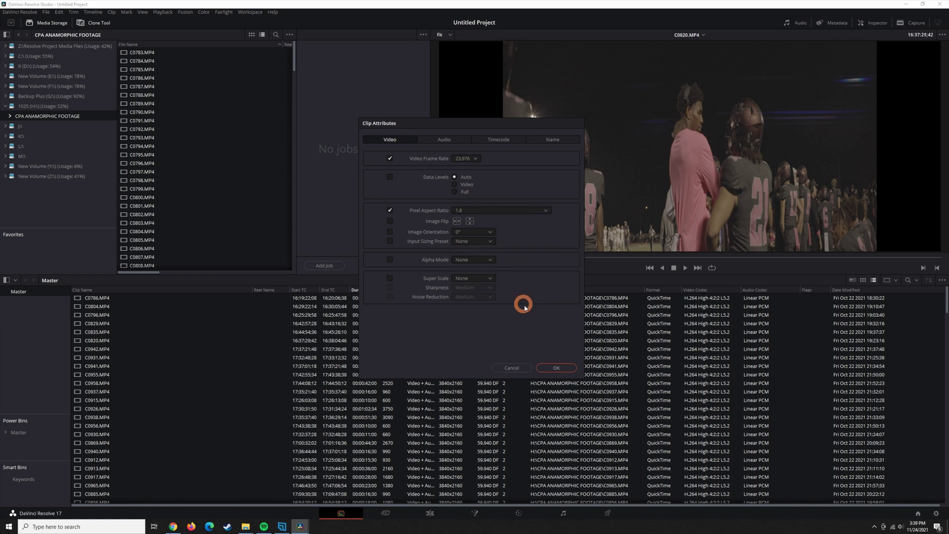
left_click(554, 369)
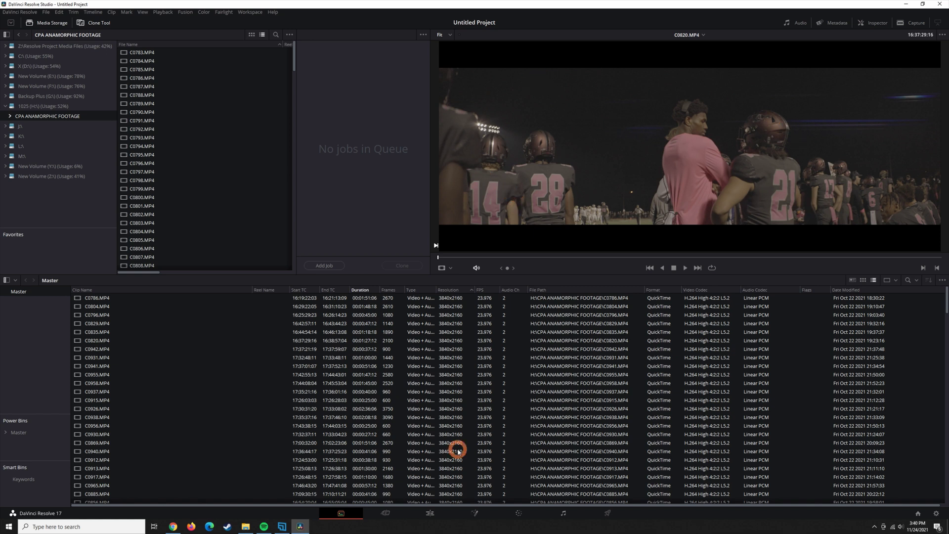
Step: Create Timeline 1 from the selected clips
right_click(100, 341)
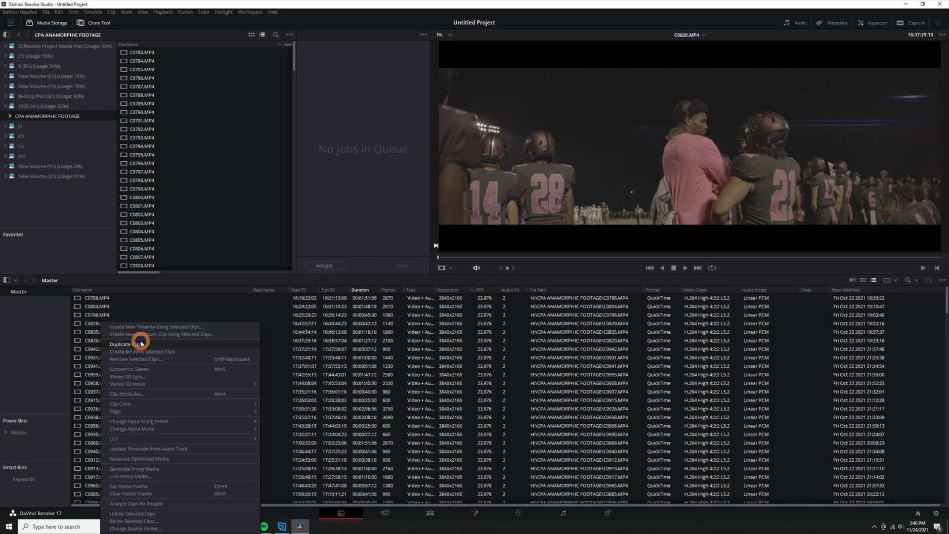
left_click(157, 329)
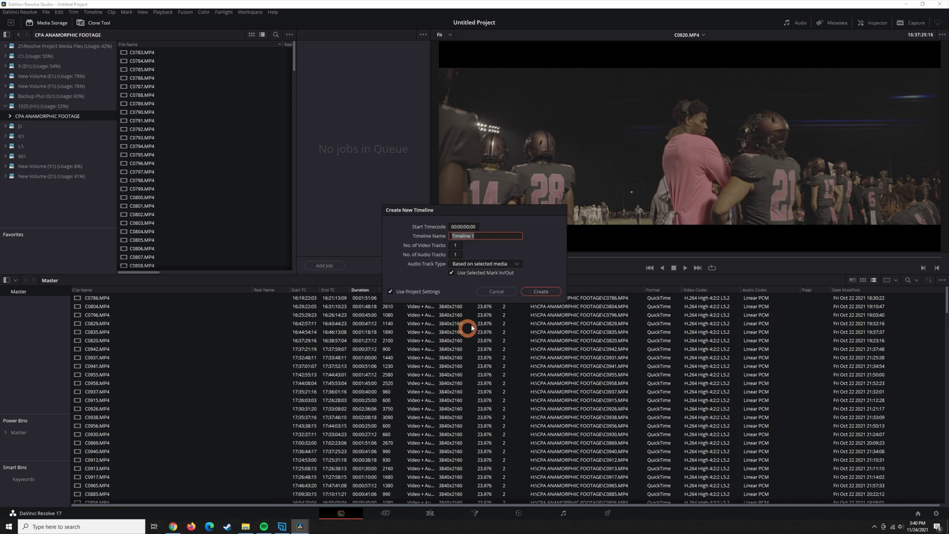
left_click(541, 291)
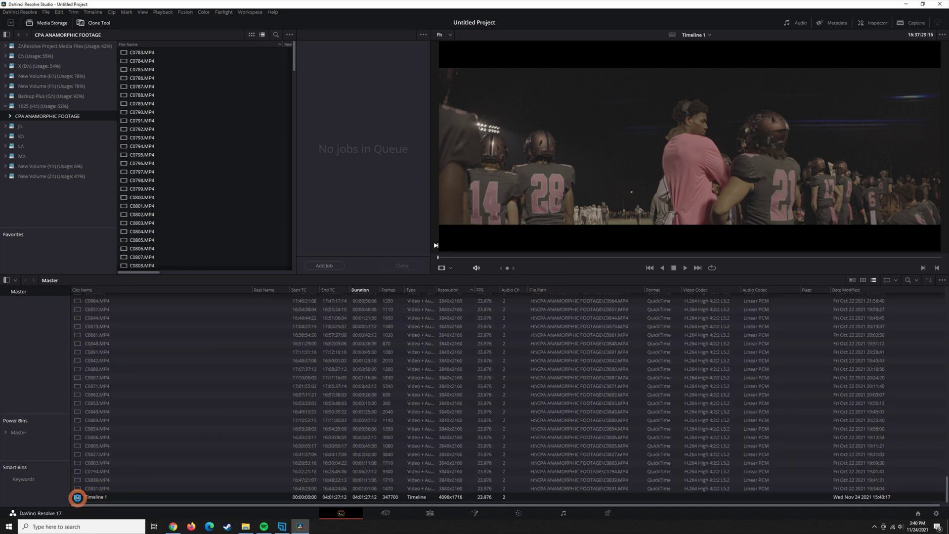
Step: Open Timeline 1 on the Edit page with the Media Pool hidden
left_click(77, 498)
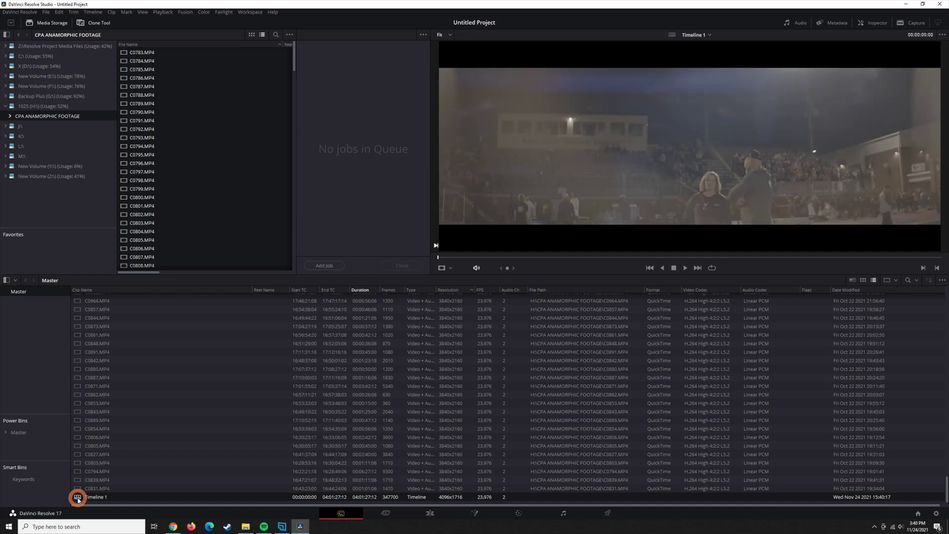
double_click(77, 497)
left_click(353, 482)
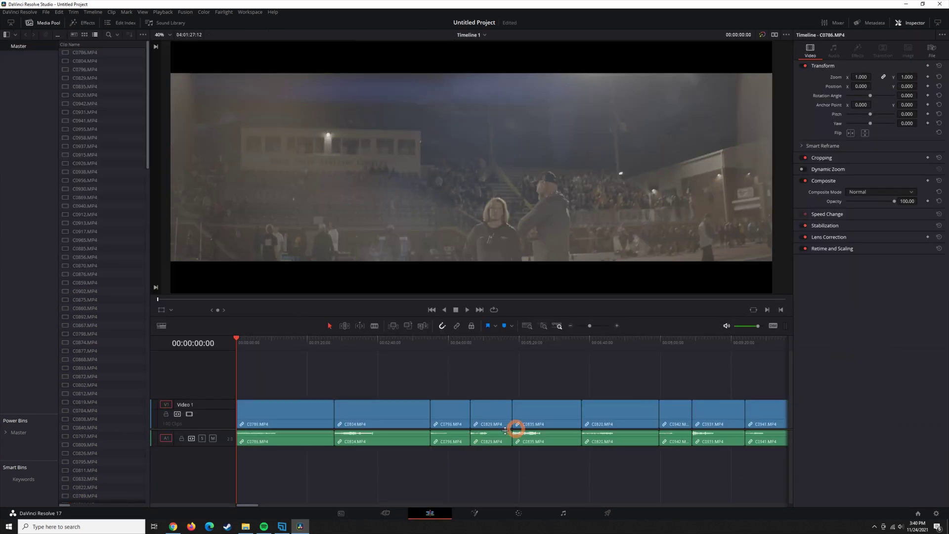
left_click(446, 369)
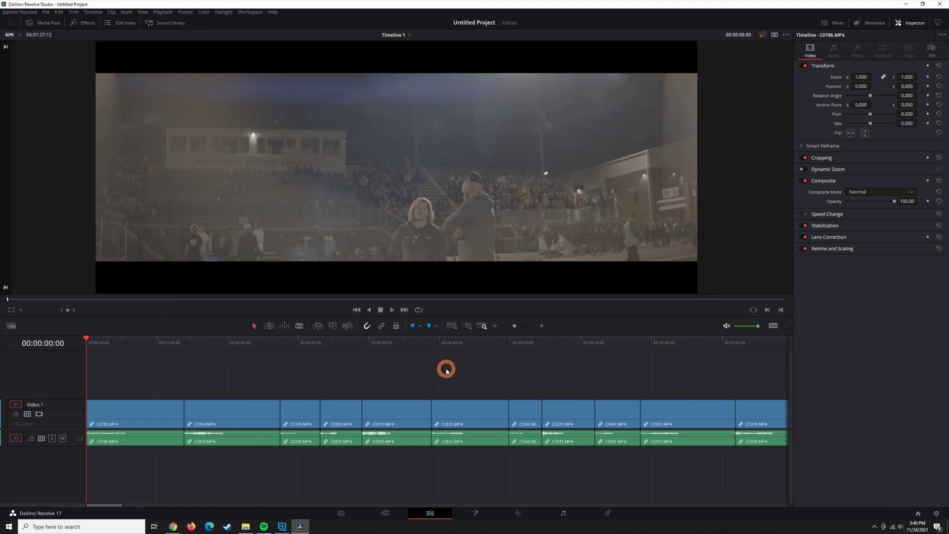
key("shift+9")
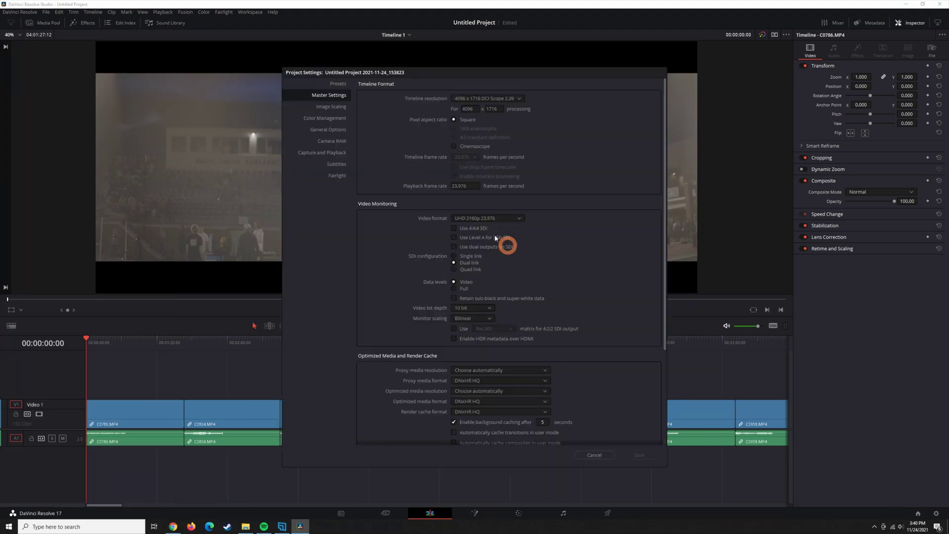
left_click(325, 107)
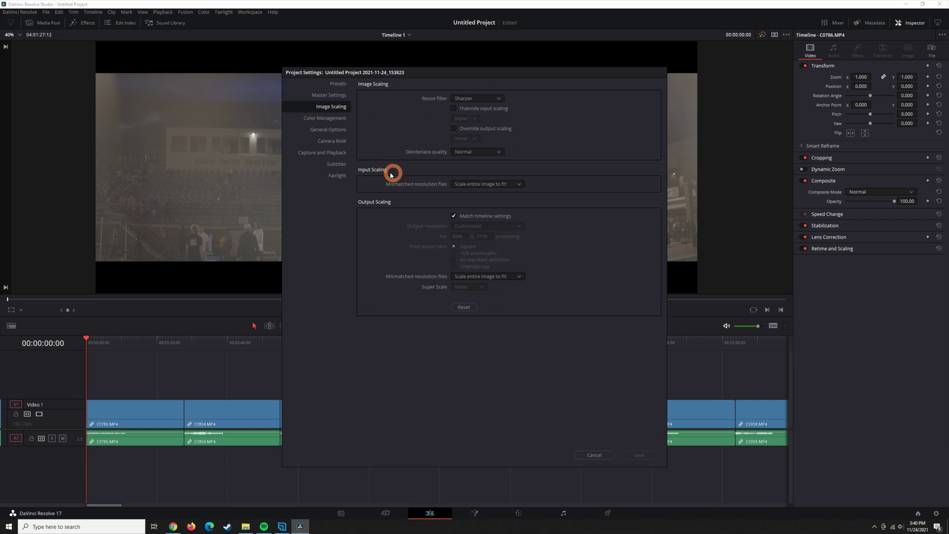
left_click(520, 184)
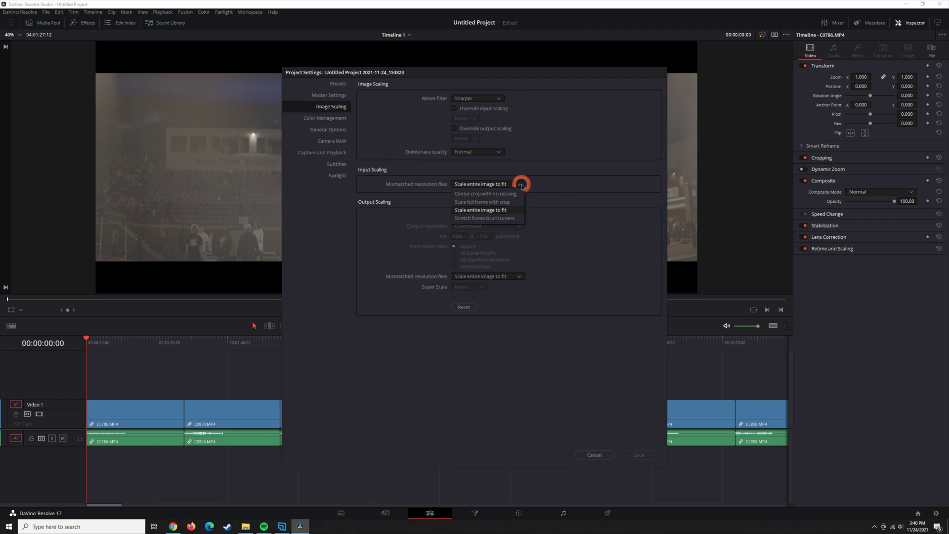
left_click(483, 209)
left_click(594, 455)
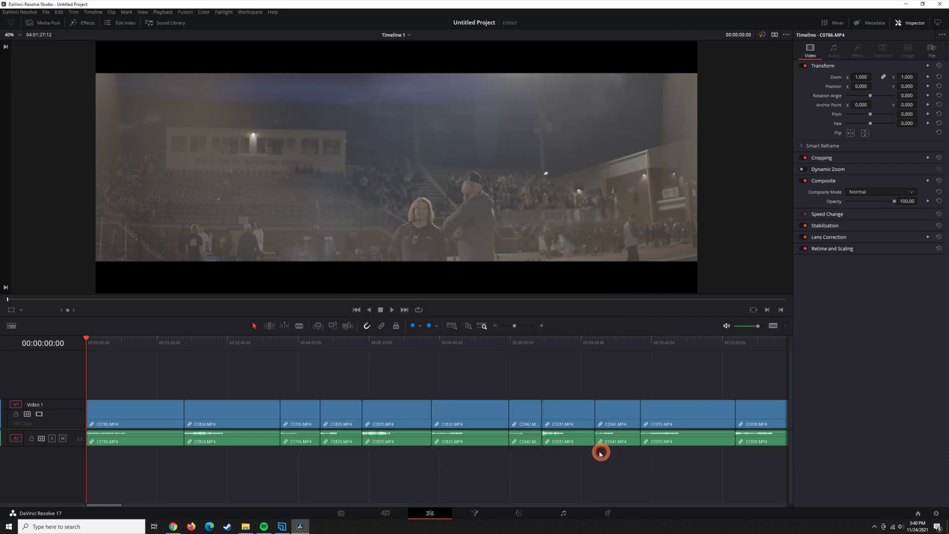
left_click(134, 412)
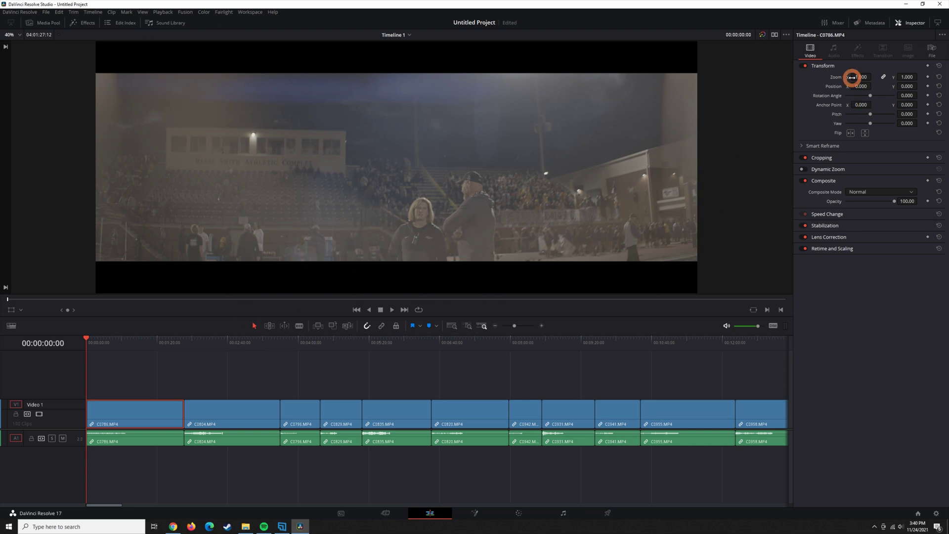
left_click(914, 24)
Step: Set clip C0786's Inspector zoom to 1.340 and compare its framing against C0804
left_click(916, 25)
mouse_move(860, 77)
left_mouse_down()
mouse_move(871, 76)
mouse_move(861, 77)
left_mouse_up()
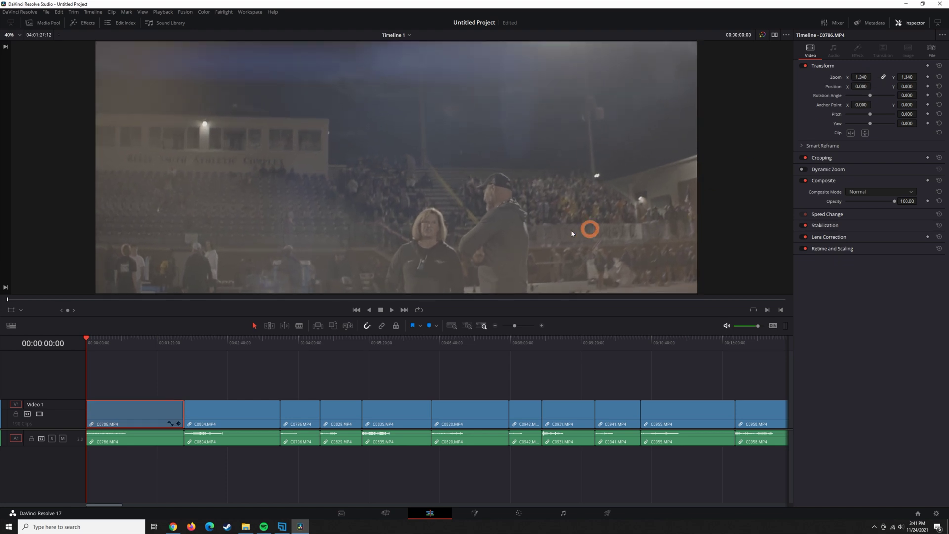
left_click(236, 349)
left_click(142, 343)
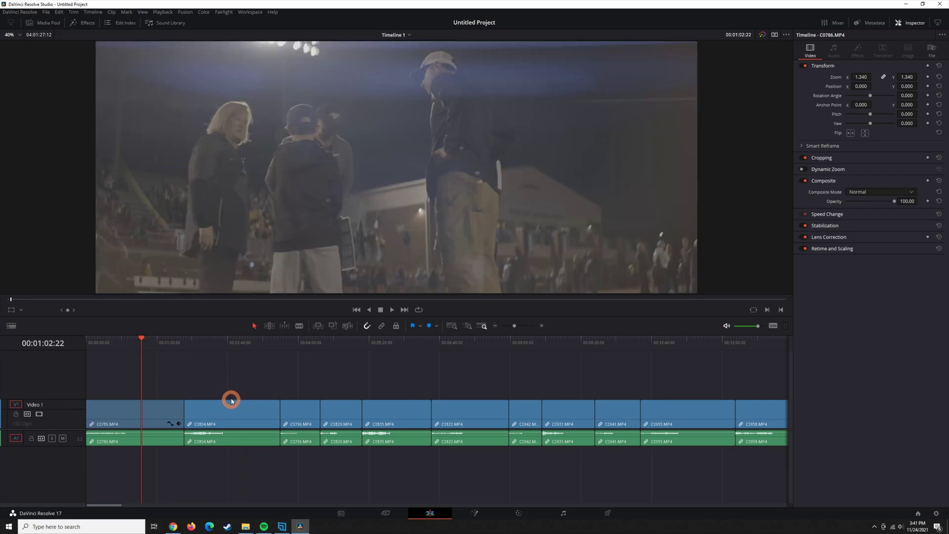
Step: Copy clip C0786, select all 189 timeline clips, and open Paste Attributes
left_click(236, 348)
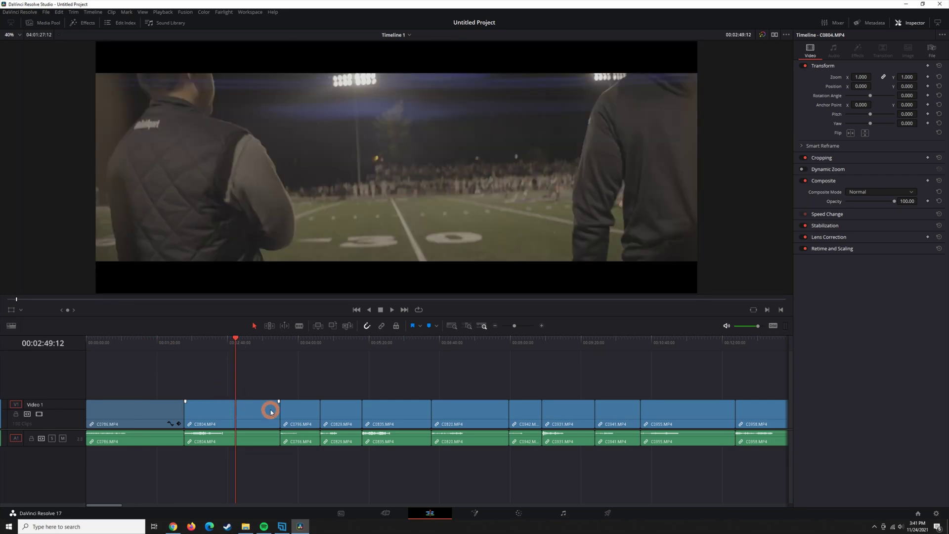
left_click(156, 346)
left_click(137, 412)
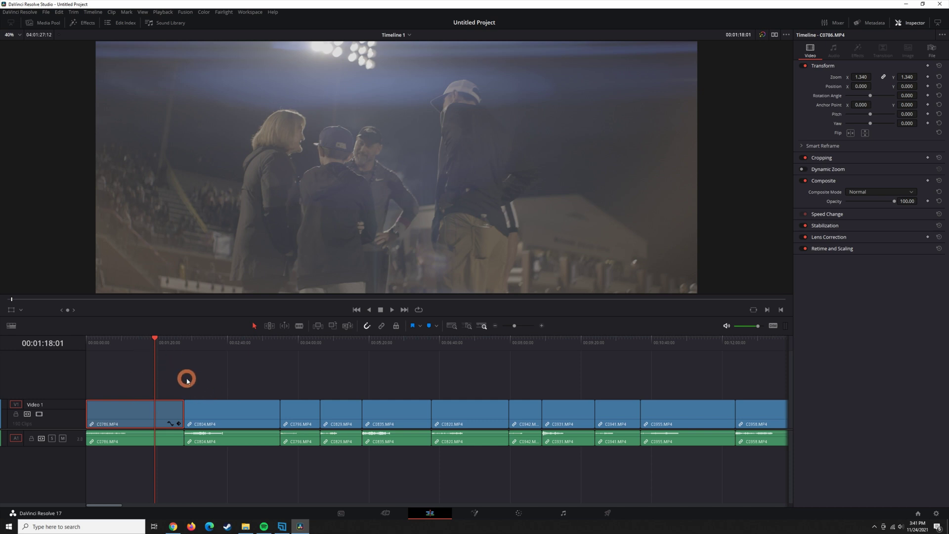
left_click(232, 349)
left_click(242, 408)
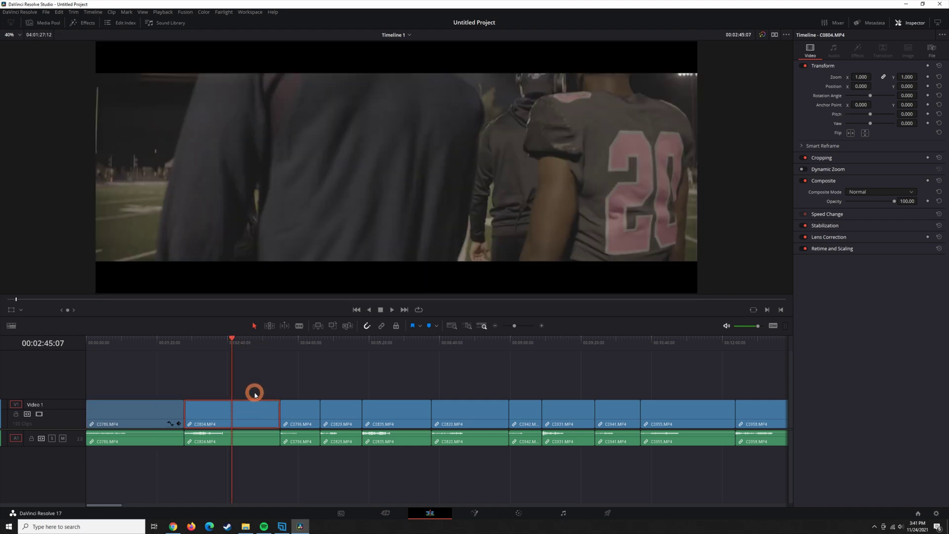
key("ctrl+a")
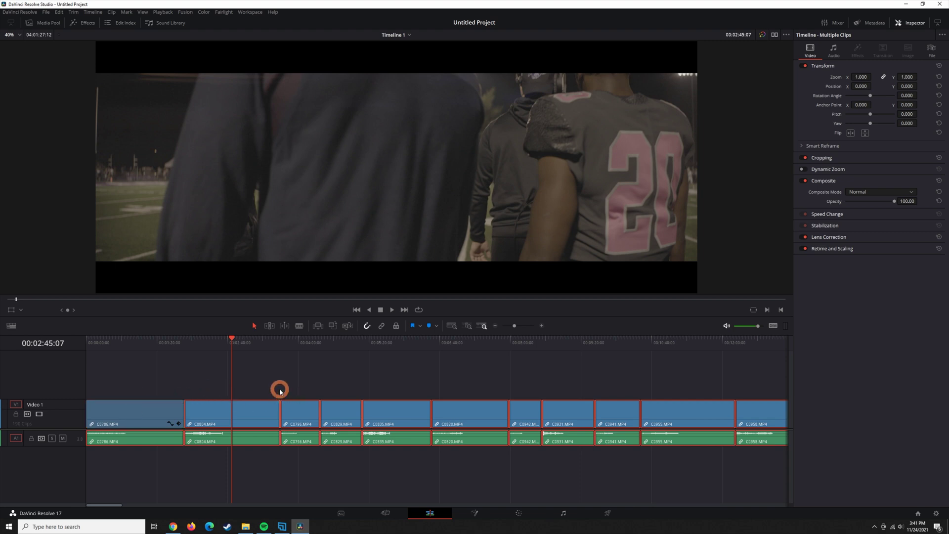
key("alt+v")
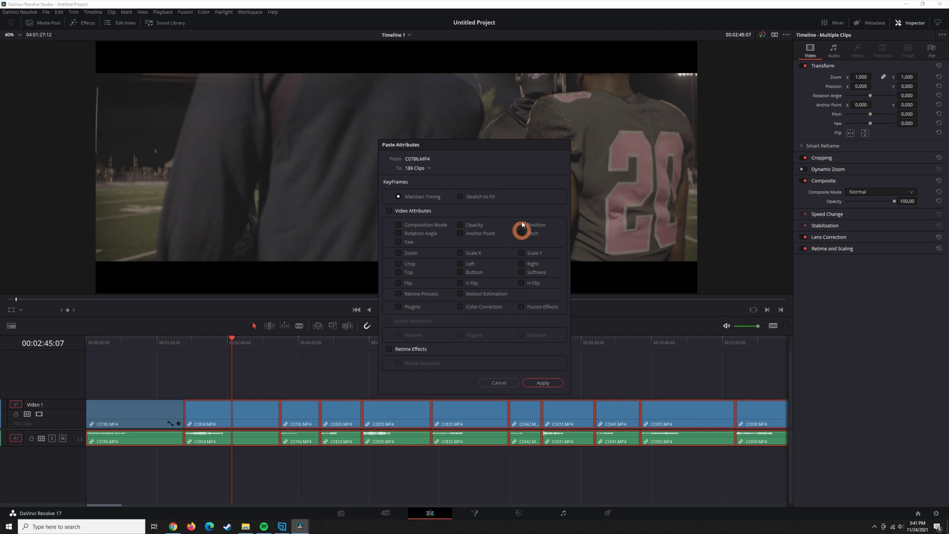
Step: Paste C0786's Zoom (Scale X and Scale Y) onto all selected timeline clips
left_click(399, 253)
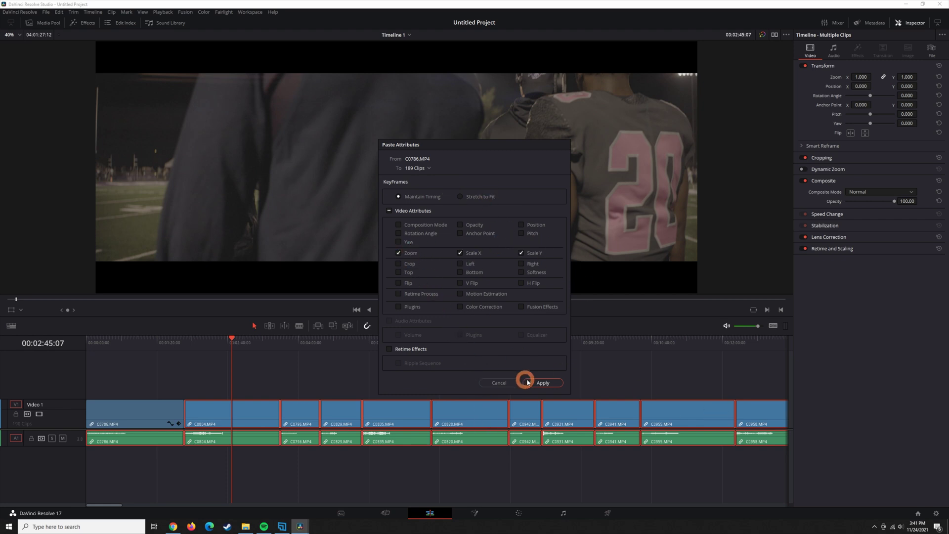
left_click(544, 383)
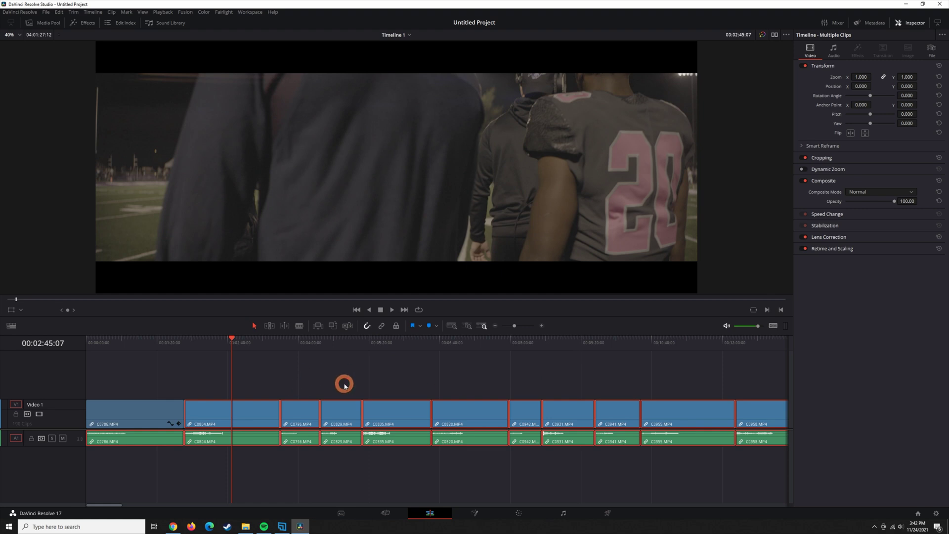
left_click(163, 345)
left_click(242, 356)
left_click(223, 347)
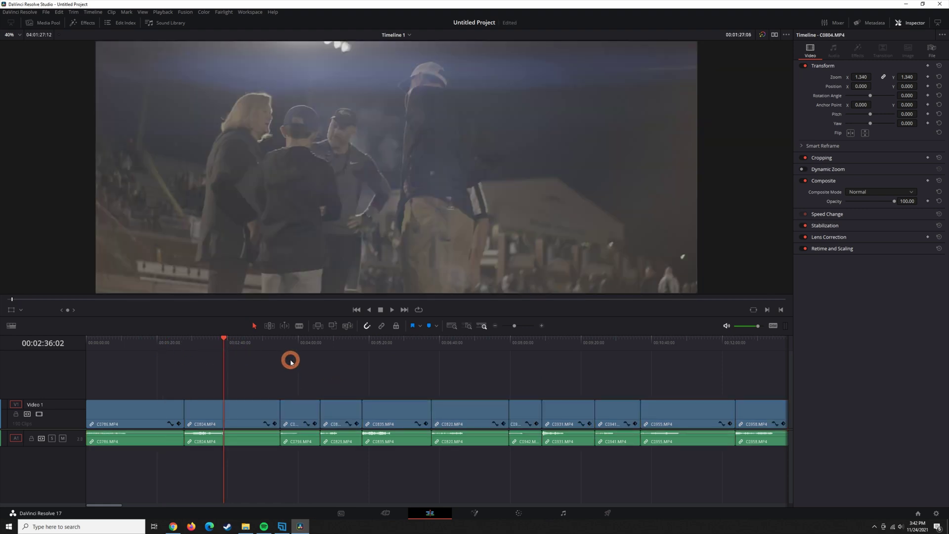
left_click(296, 345)
left_click(351, 379)
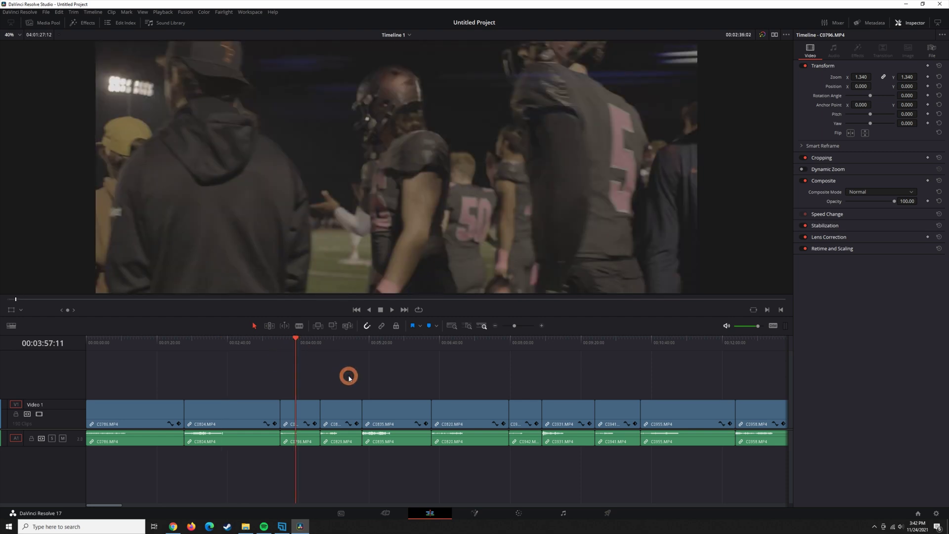
left_click(344, 342)
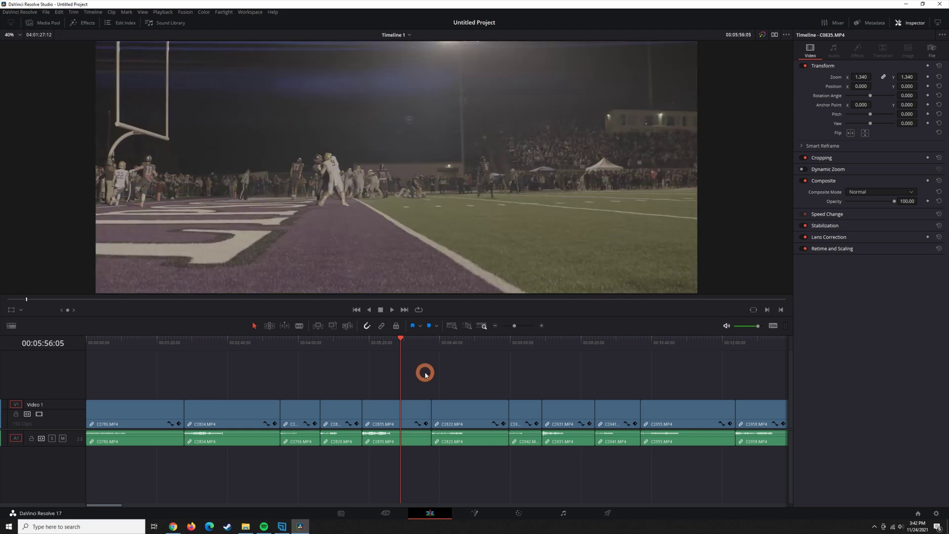
left_click(143, 345)
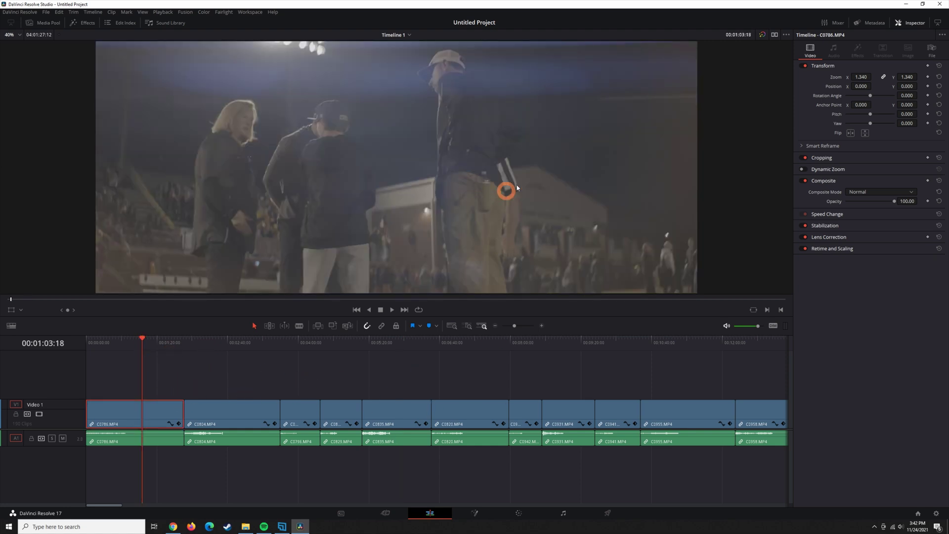
Step: Try shifting C0786's Position X, reset it to centre, then undo the pasted 1.340 zoom
scroll(414, 182, "down", 1)
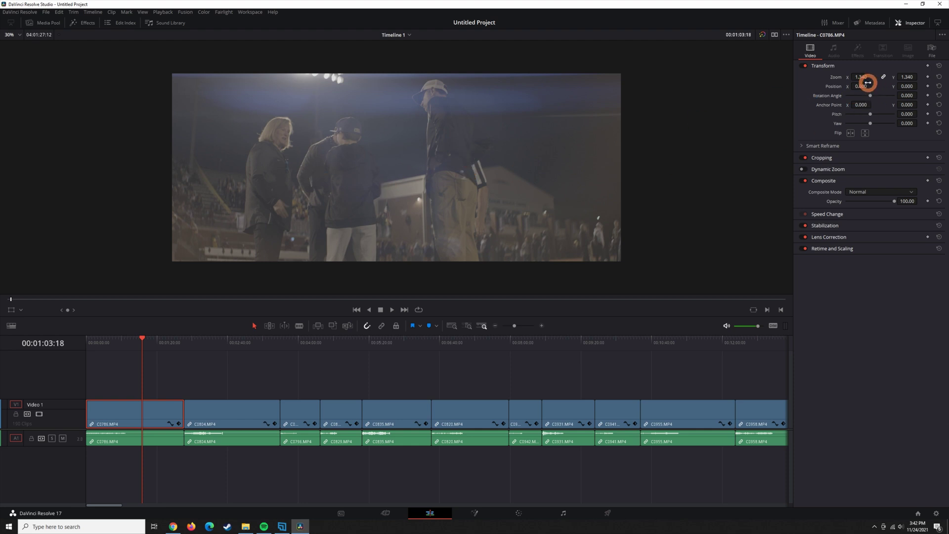
left_click_drag(861, 86, 933, 91)
left_click_drag(899, 370, 474, 268)
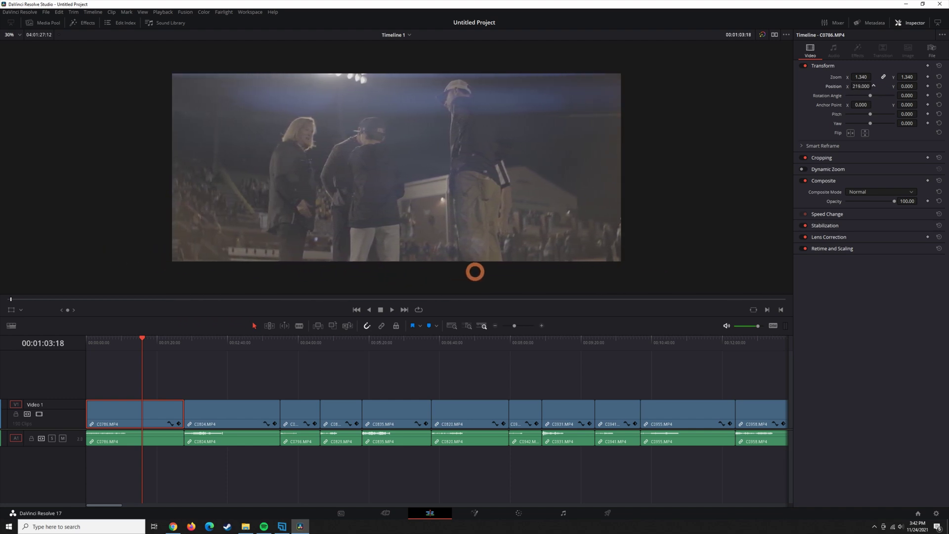
double_click(861, 87)
left_click(187, 370)
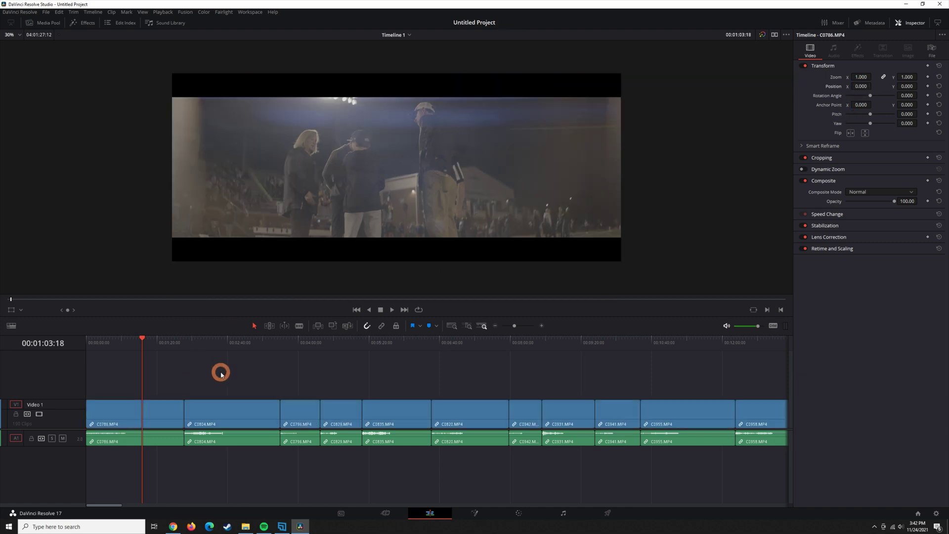
key("ctrl+z")
Step: Set mismatched resolution files to Center crop with no resizing in Project Settings and save
key("shift+9")
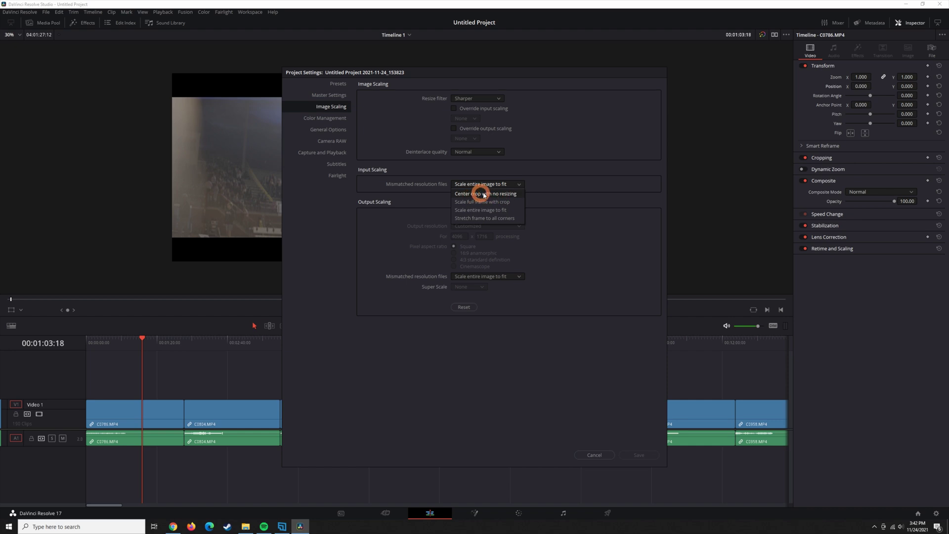
left_click(485, 193)
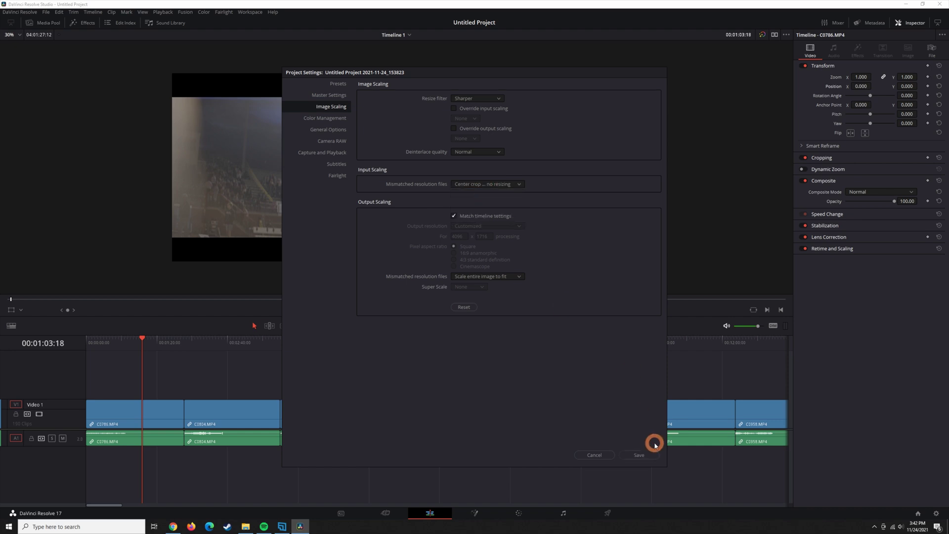
left_click(639, 454)
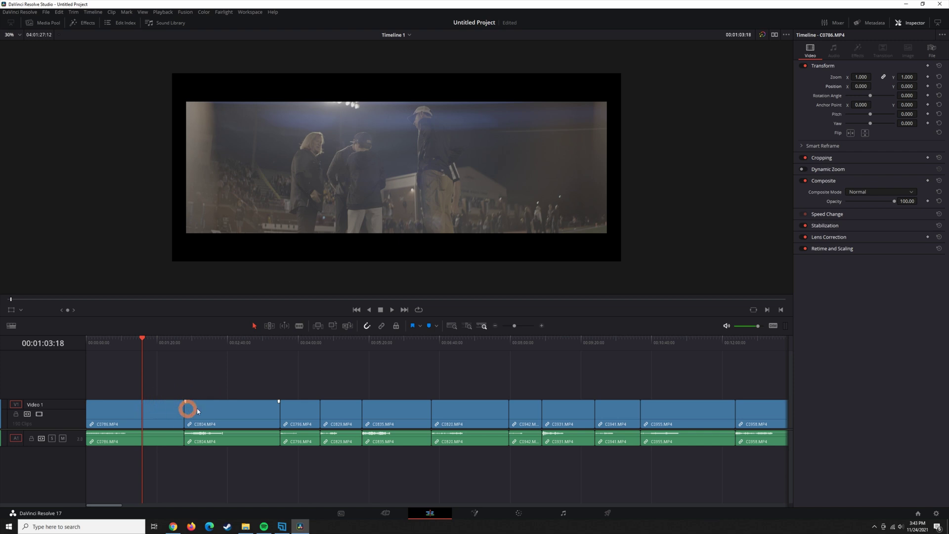
key("shift+9")
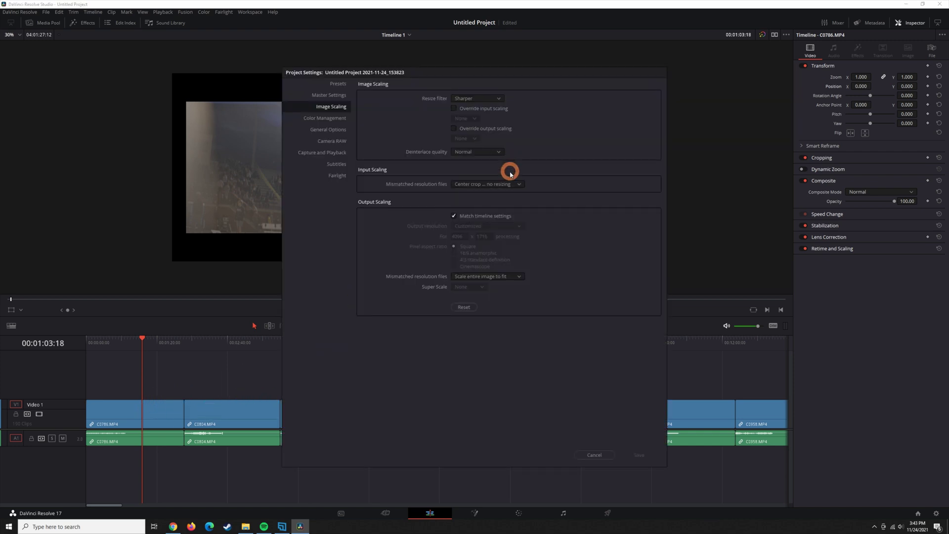
Step: Switch mismatched resolution input scaling to Scale full frame with crop and save
left_click(512, 184)
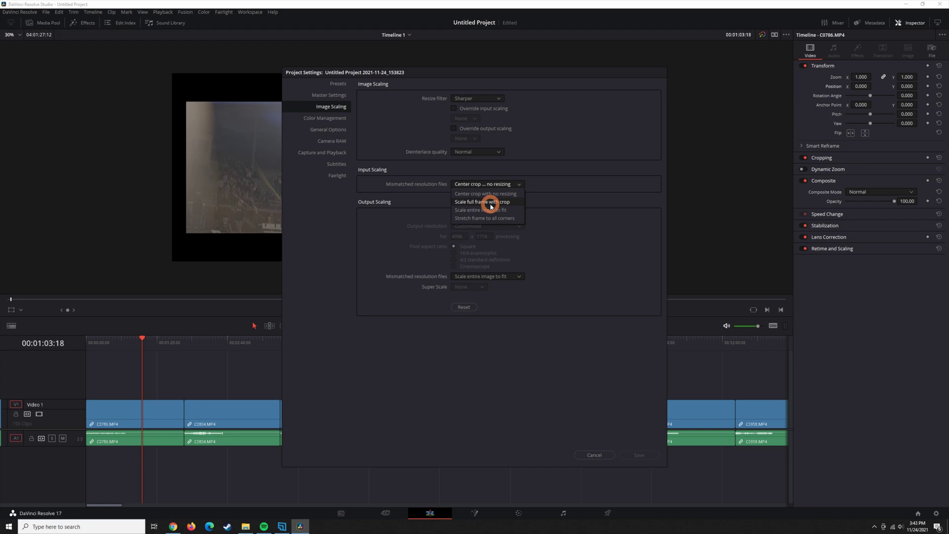
left_click(497, 202)
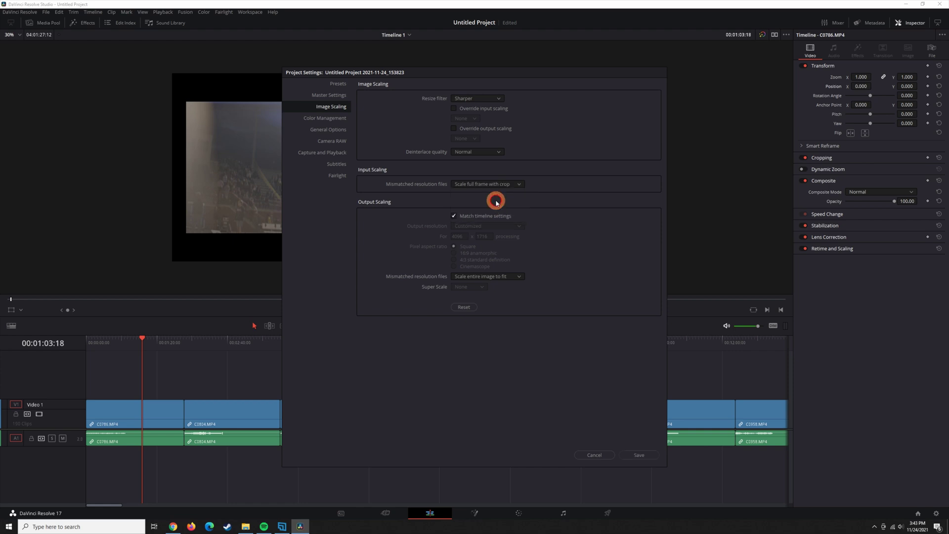
left_click(628, 455)
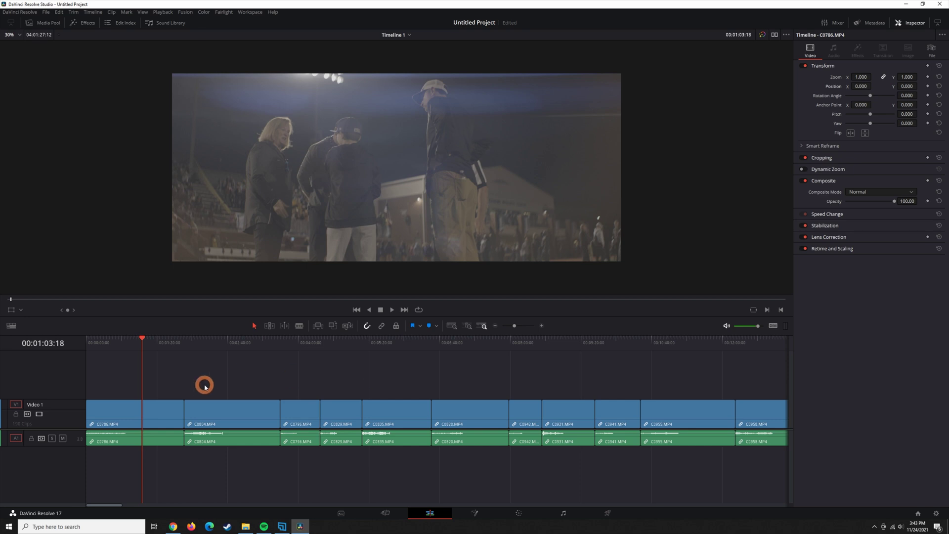
Step: Jump along the timeline to check framing of C0804, C0796, C0835 and C0820
left_click(202, 344)
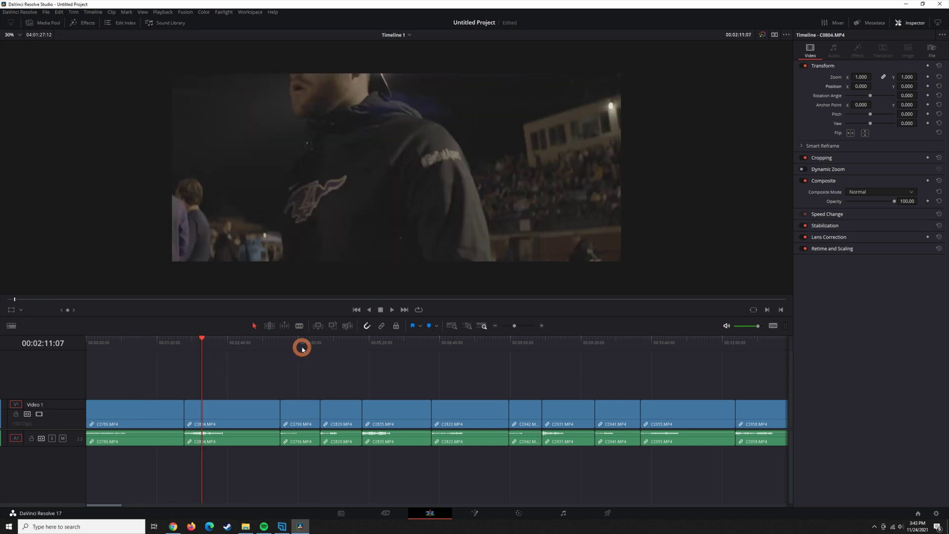
left_click(301, 342)
left_click(342, 345)
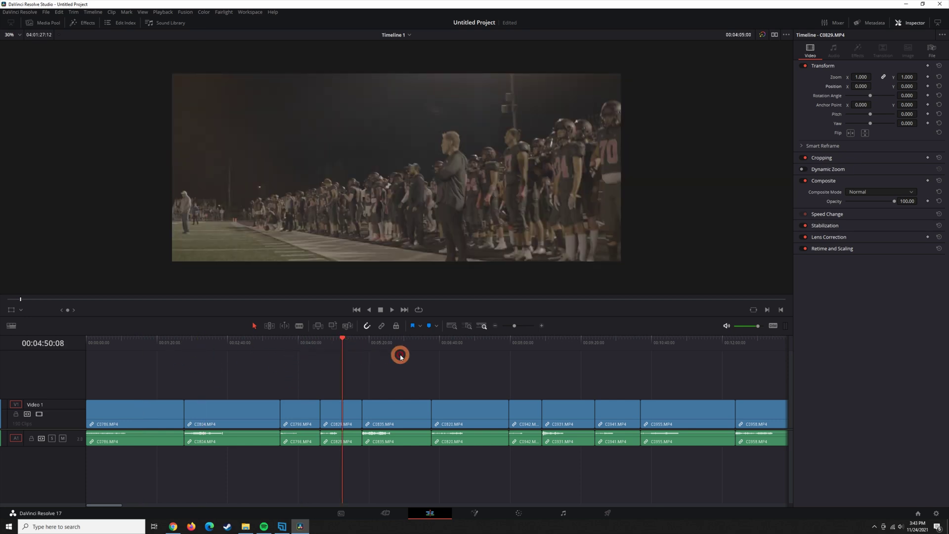
left_click(405, 345)
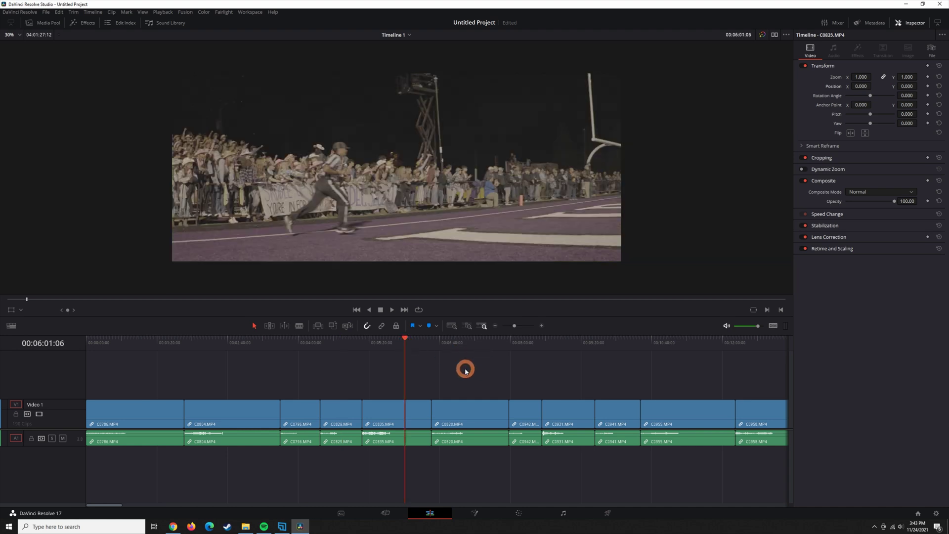
left_click(465, 343)
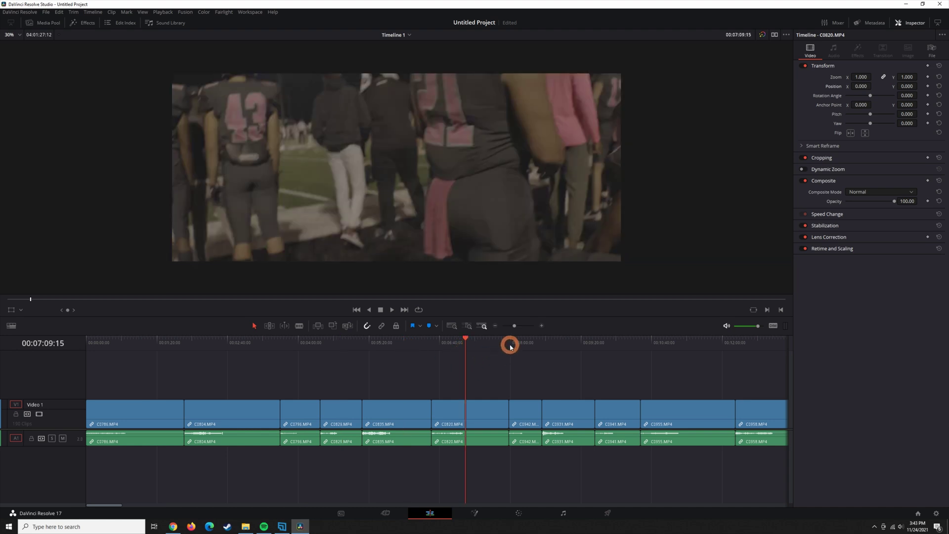
left_click(538, 343)
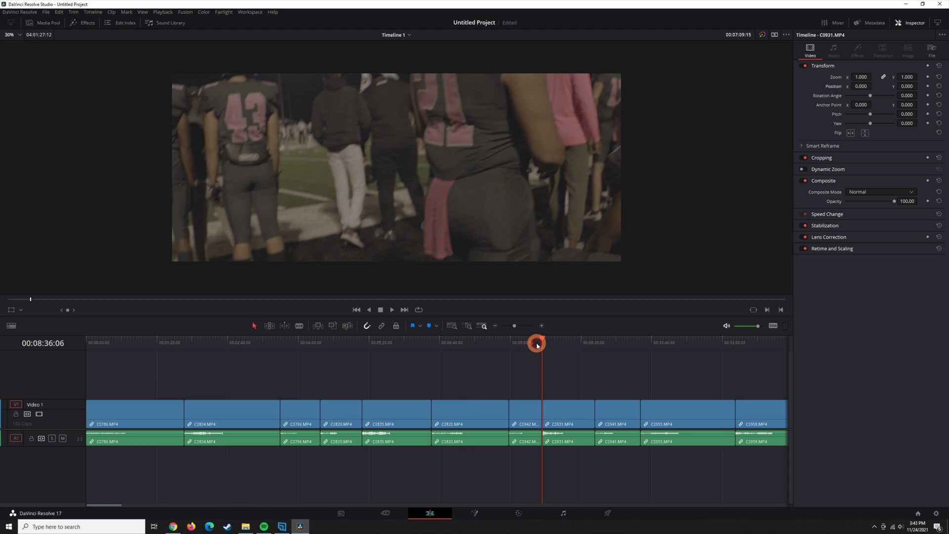
left_click(455, 344)
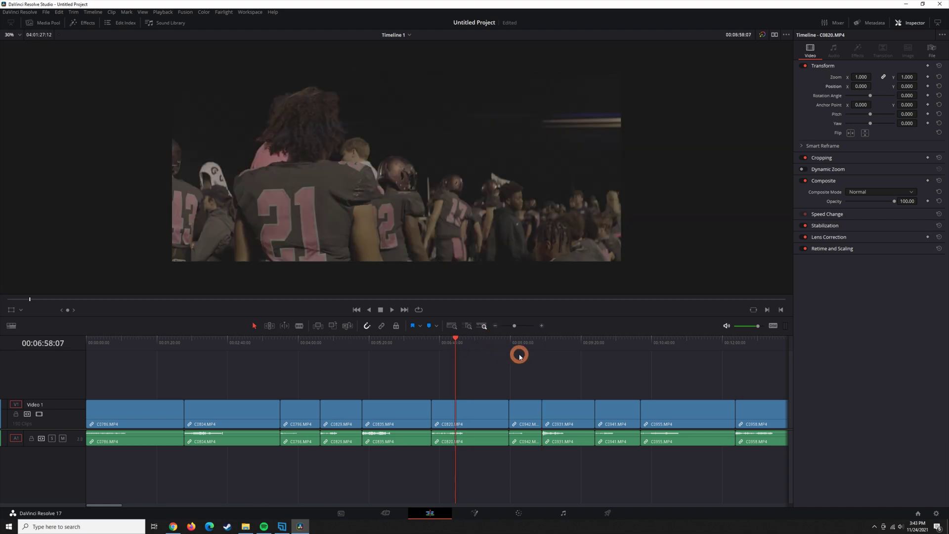
Step: Shift C0820's Position X, reset it to 0, then deselect and reopen Project Settings
left_click(476, 412)
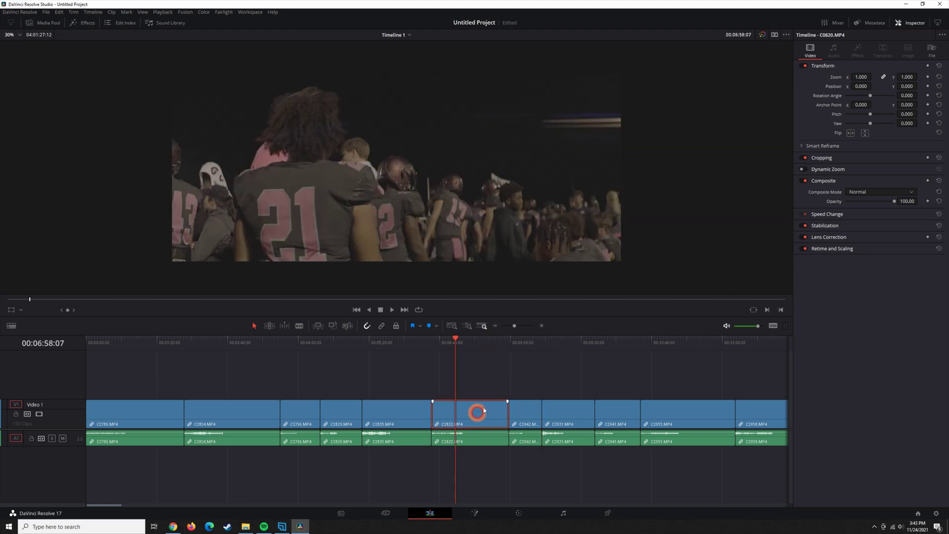
left_click_drag(860, 87, 443, 271)
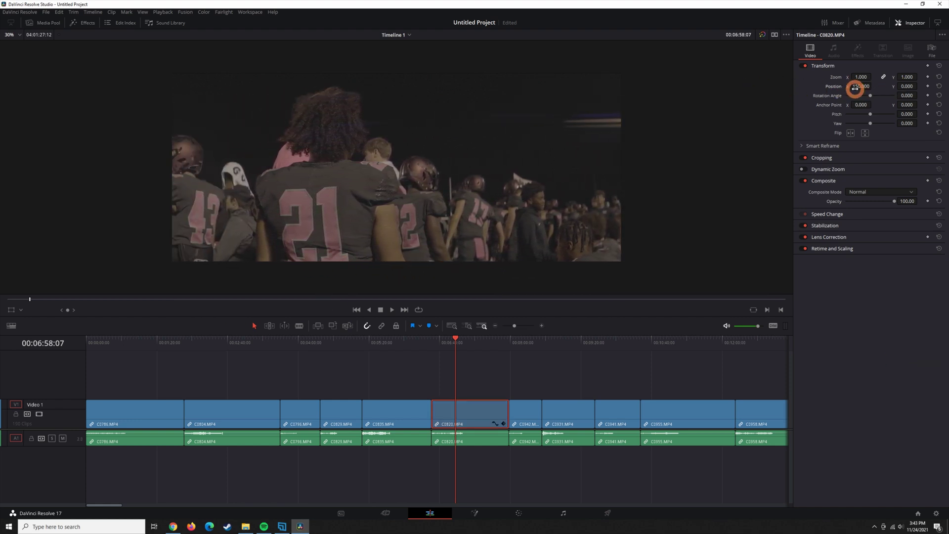
double_click(835, 87)
left_click(400, 341)
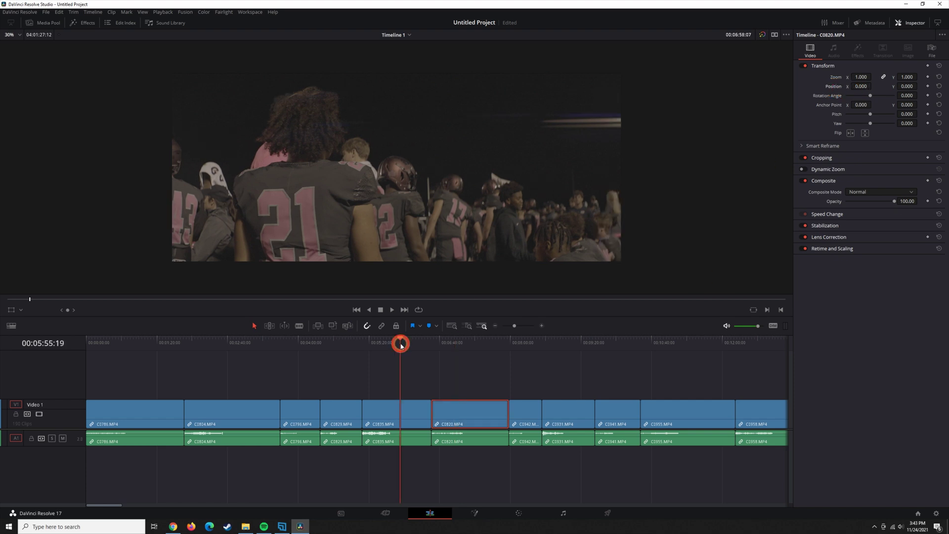
left_click(442, 365)
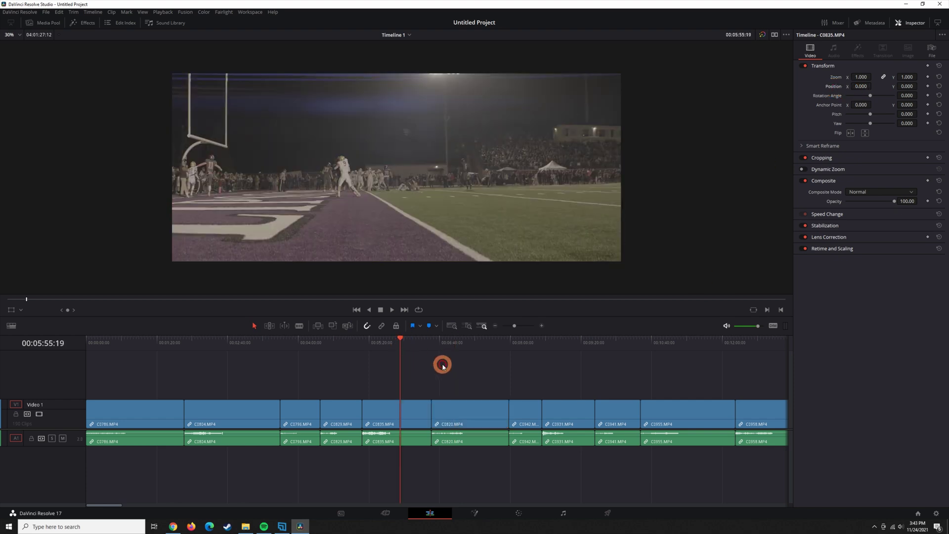
key("shift+9")
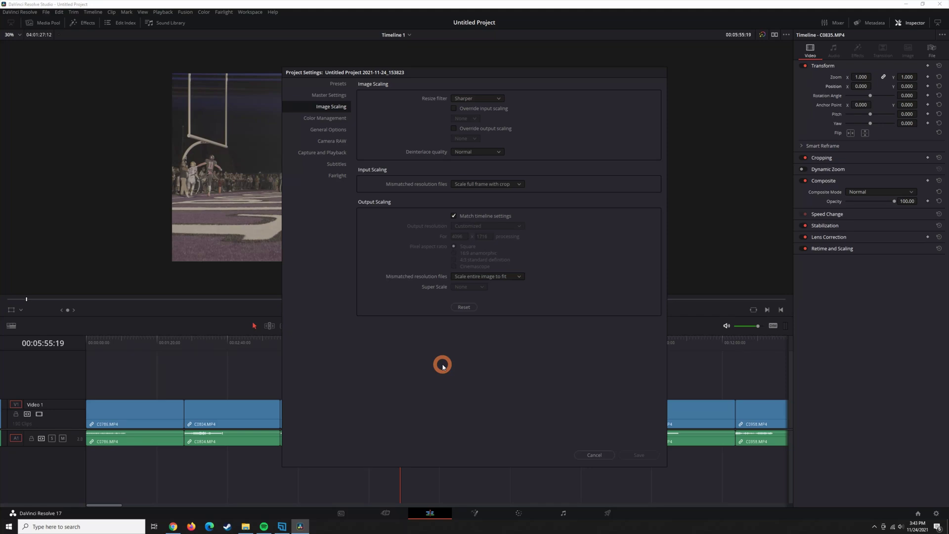
Step: Try Stretch frame to all corners for mismatched files, save, and scrub C0835 to compare
left_click(513, 184)
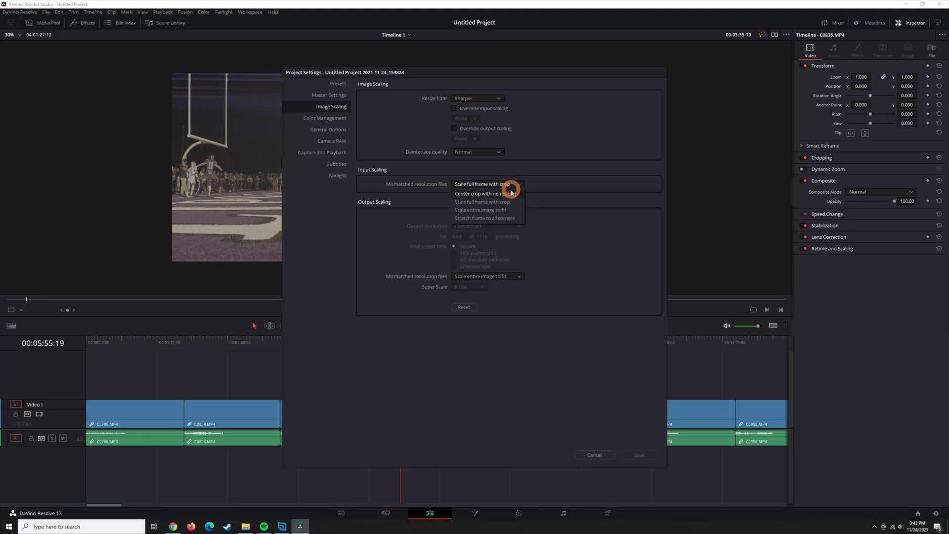
left_click(496, 219)
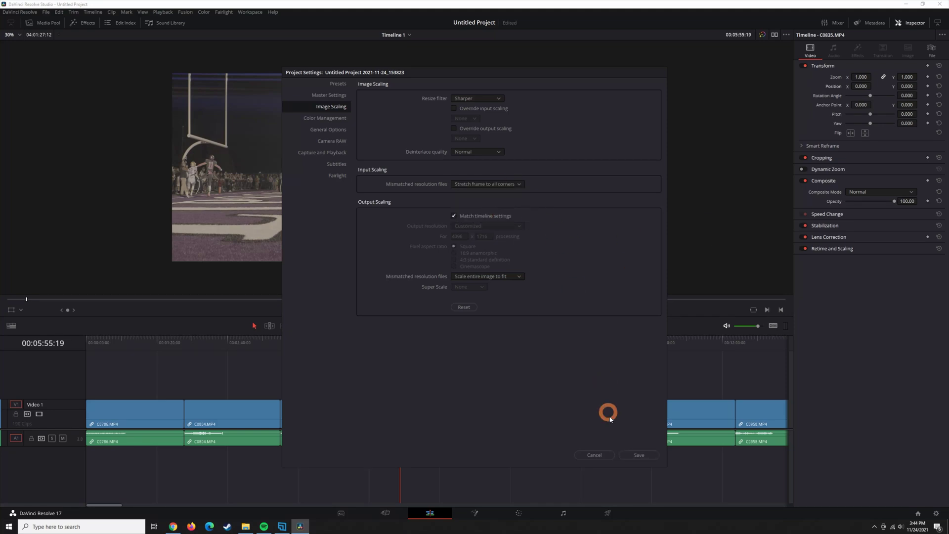
left_click(637, 458)
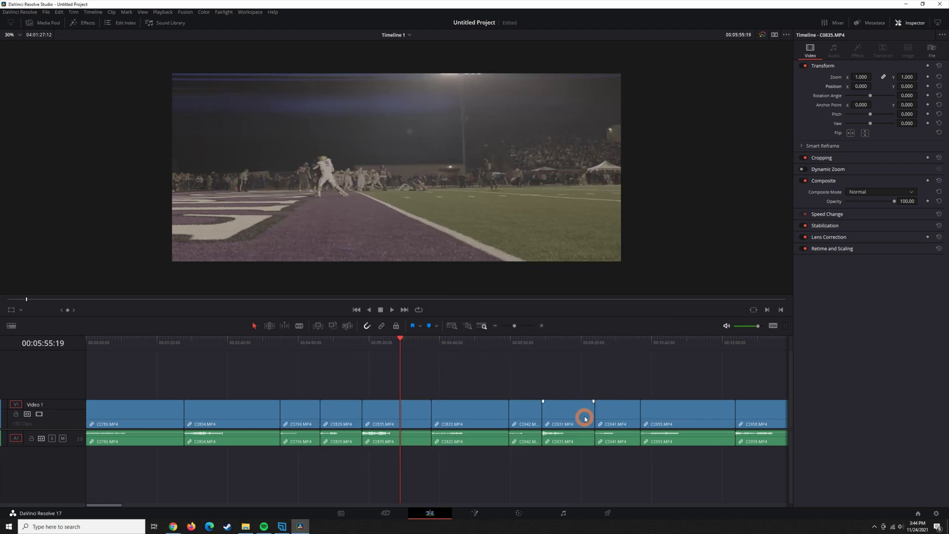
left_click_drag(406, 364, 390, 350)
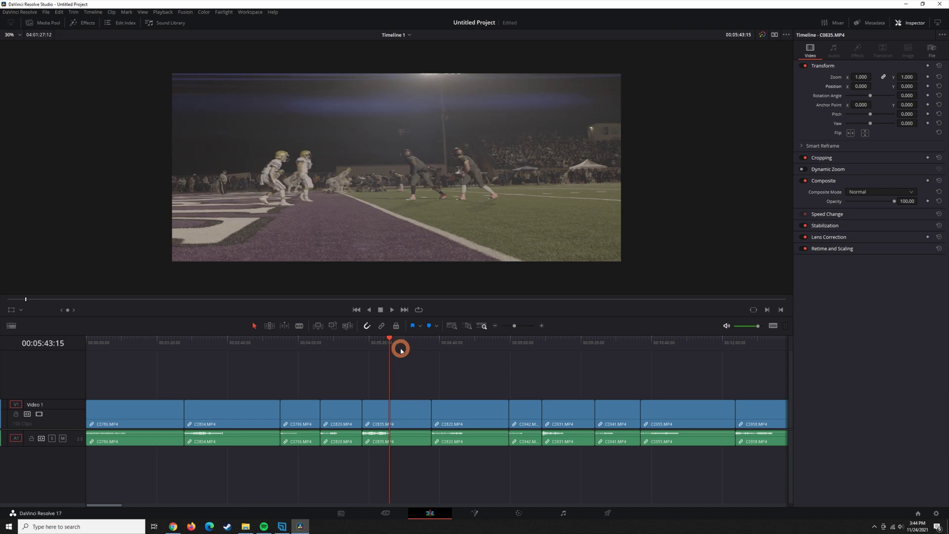
left_click_drag(401, 350, 407, 344)
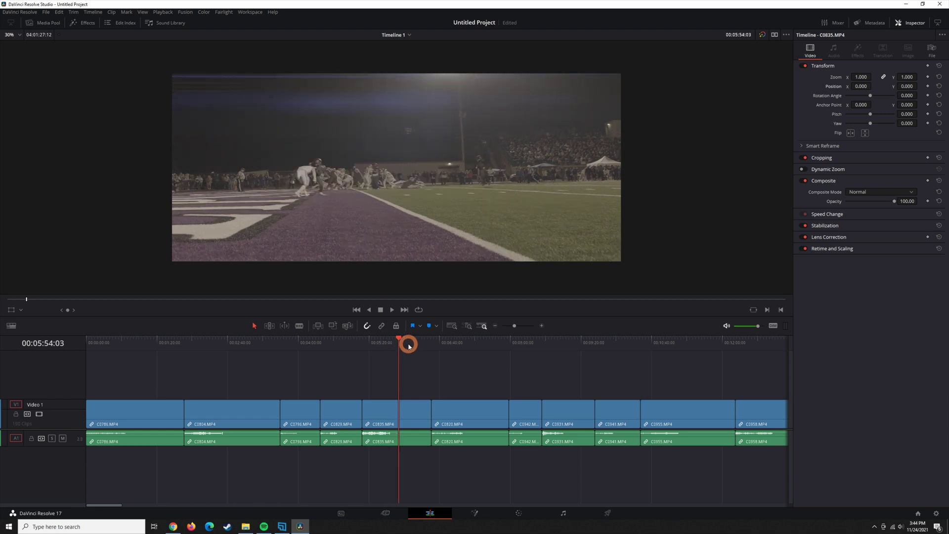
Step: Move to C0804 at 00:03:05:21 and restore Scale full frame with crop, saving it
left_click(229, 346)
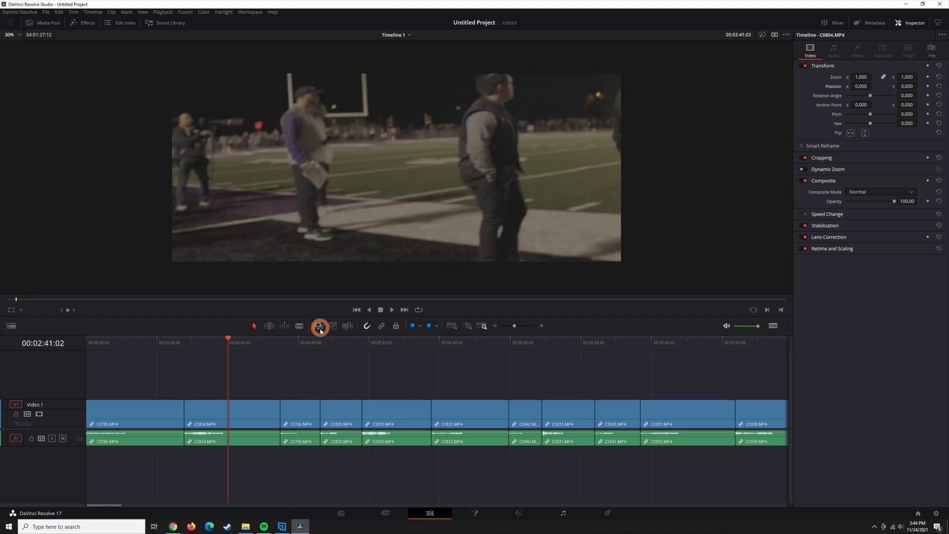
left_click(250, 345)
left_click(512, 185)
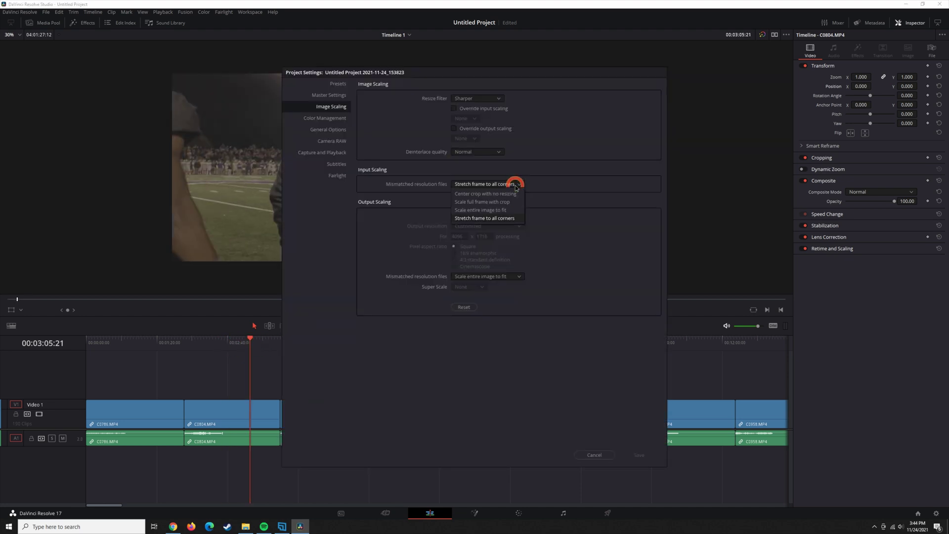
left_click(498, 202)
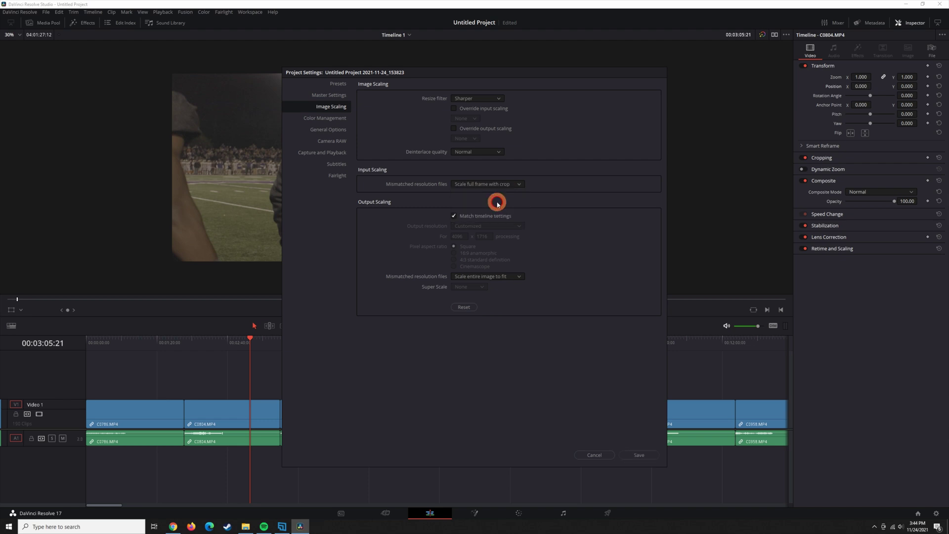
left_click(638, 454)
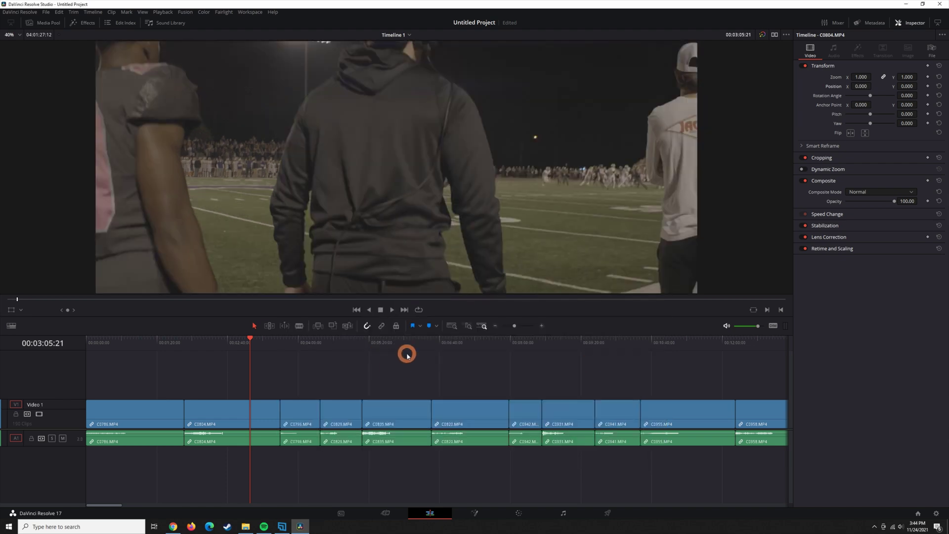